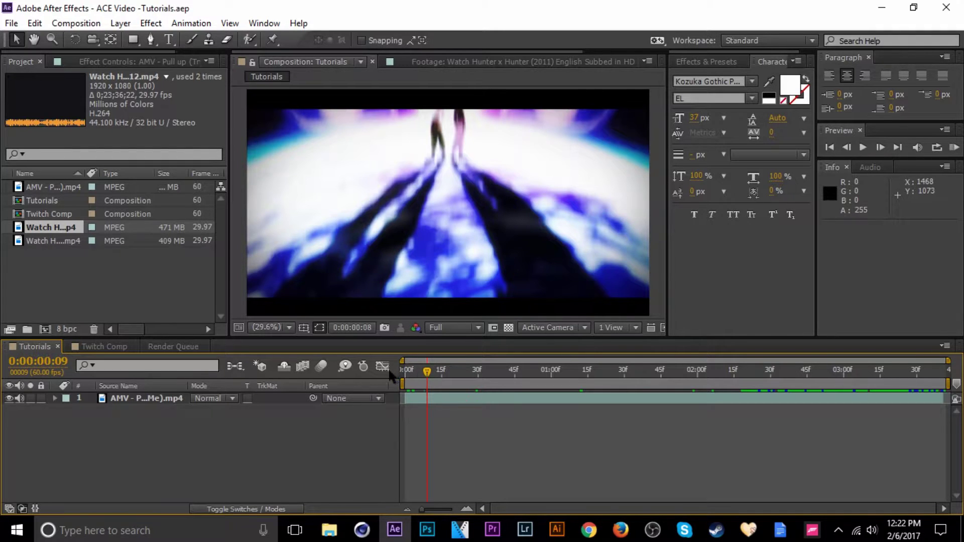
Preview the Tutorials composition from the start, then scrub back through its frames.
{"action": "left_click_drag", "start_coordinate": [422, 369], "coordinate": [389, 382]}
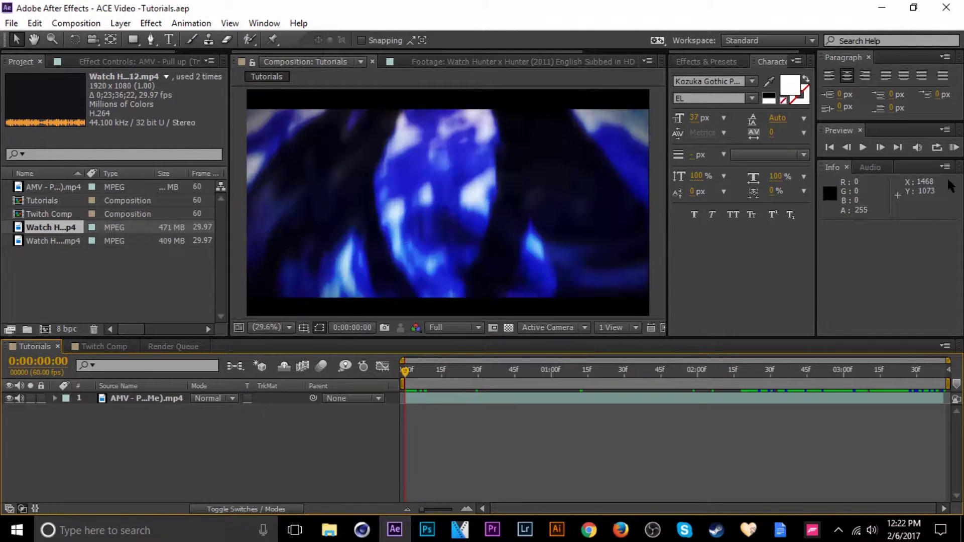
{"action": "left_click", "coordinate": [954, 147]}
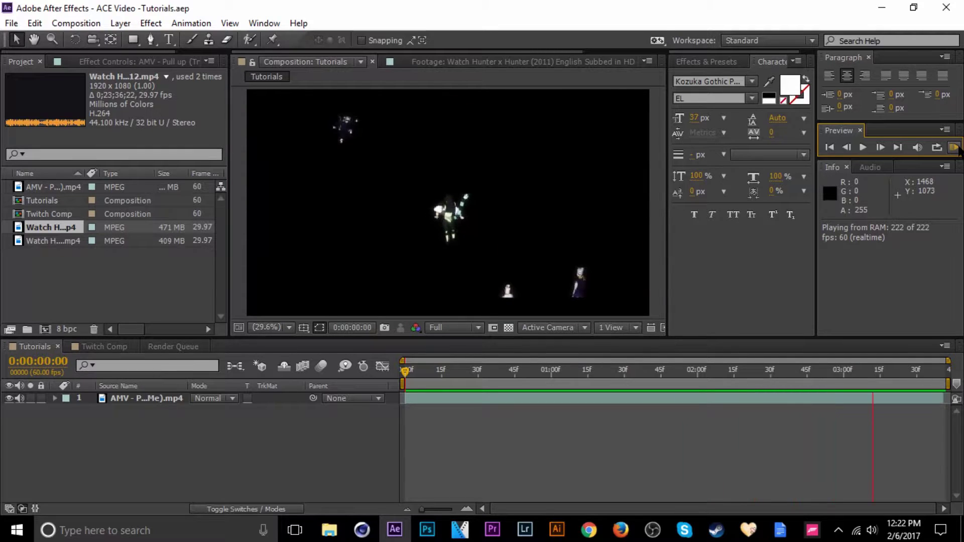
{"action": "left_click", "coordinate": [598, 372]}
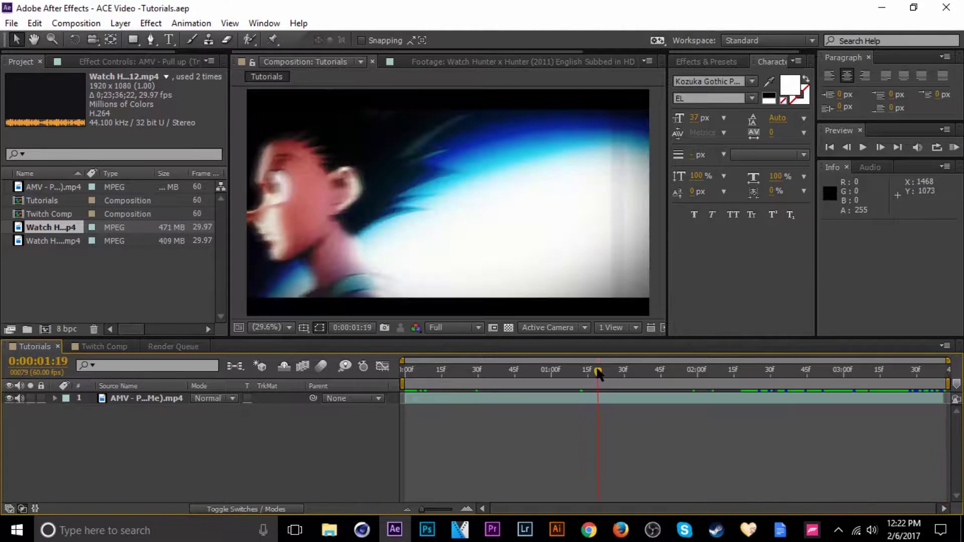
{"action": "left_click_drag", "start_coordinate": [597, 372], "coordinate": [567, 375]}
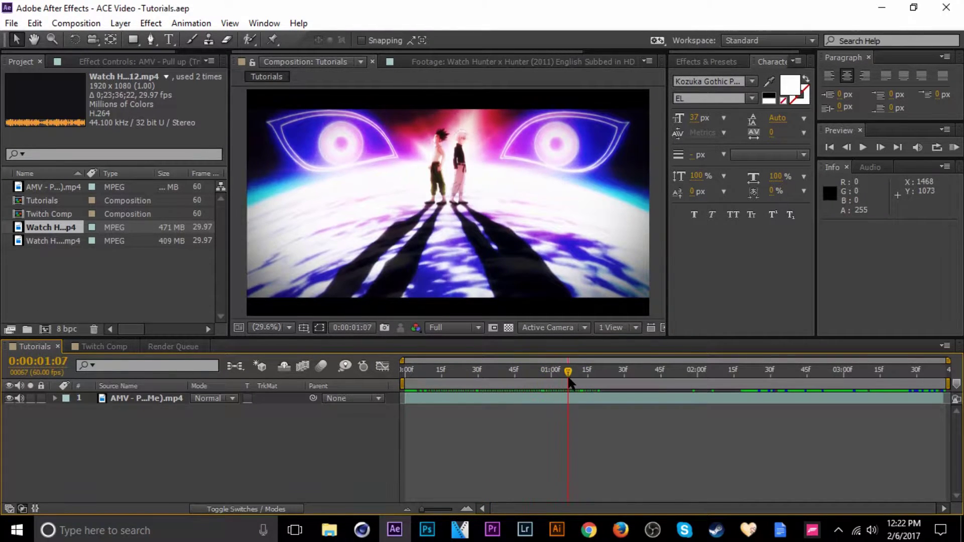
Switch to Twitch Comp, RAM-preview it, and return to frame 0:00:00:29.
{"action": "left_click", "coordinate": [104, 347]}
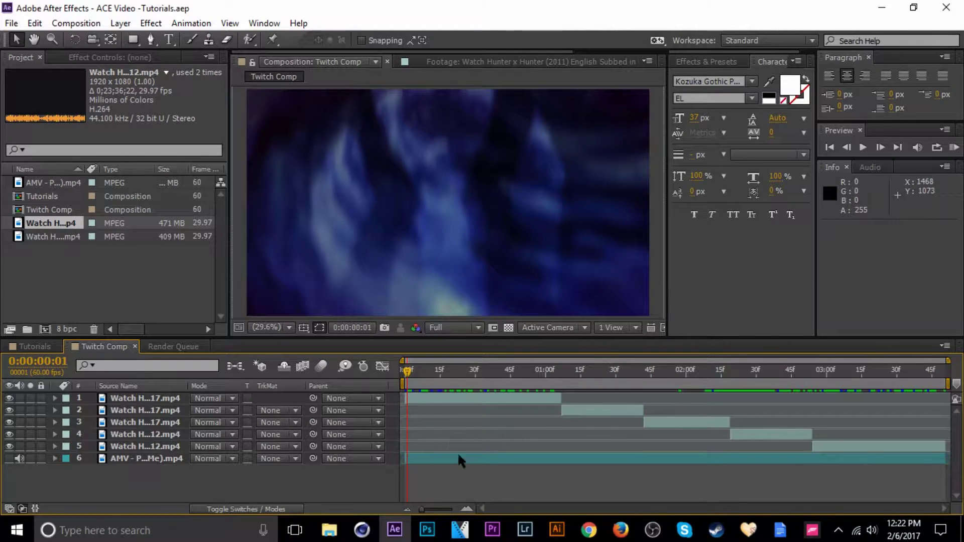
{"action": "left_click", "coordinate": [954, 147]}
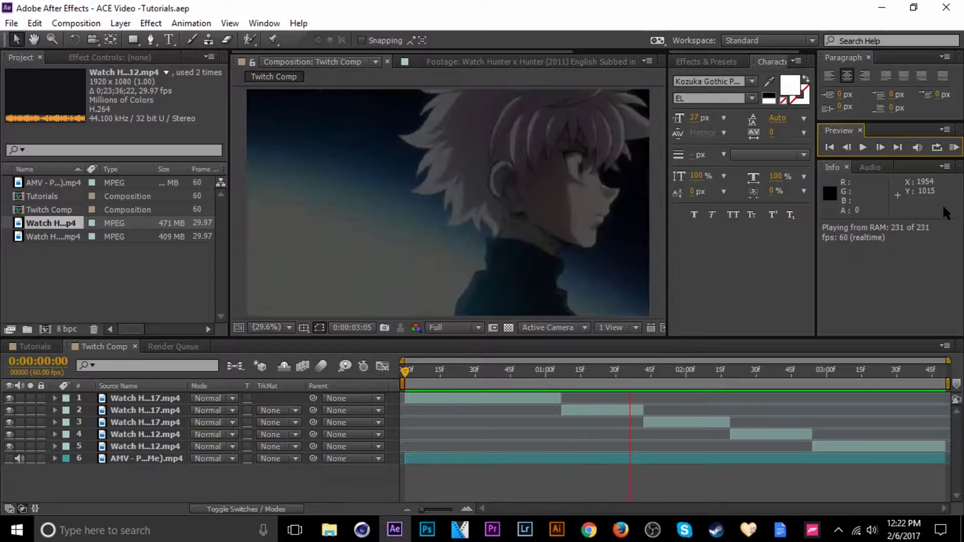
{"action": "key", "text": "space"}
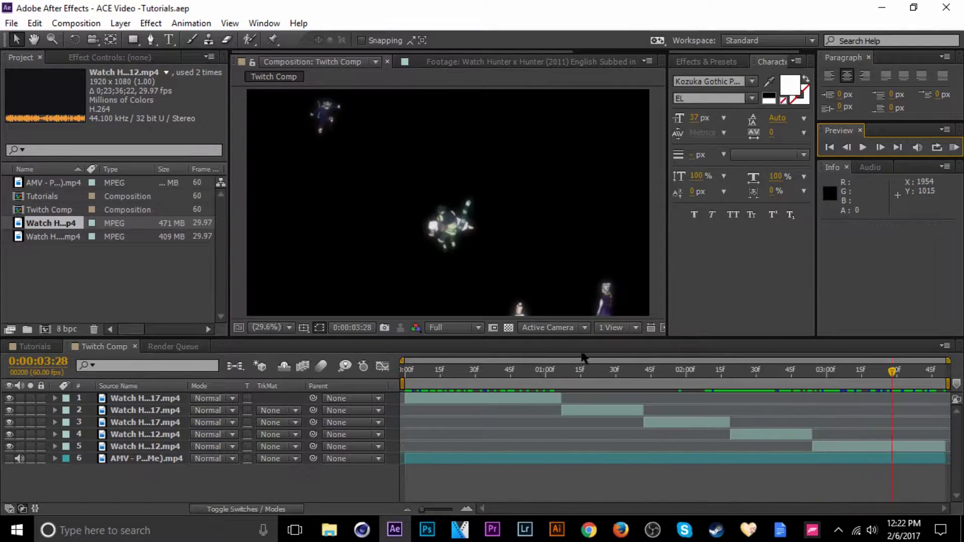
{"action": "mouse_move", "coordinate": [490, 375]}
{"action": "left_mouse_down"}
{"action": "mouse_move", "coordinate": [437, 377]}
{"action": "mouse_move", "coordinate": [473, 374]}
{"action": "left_mouse_up"}
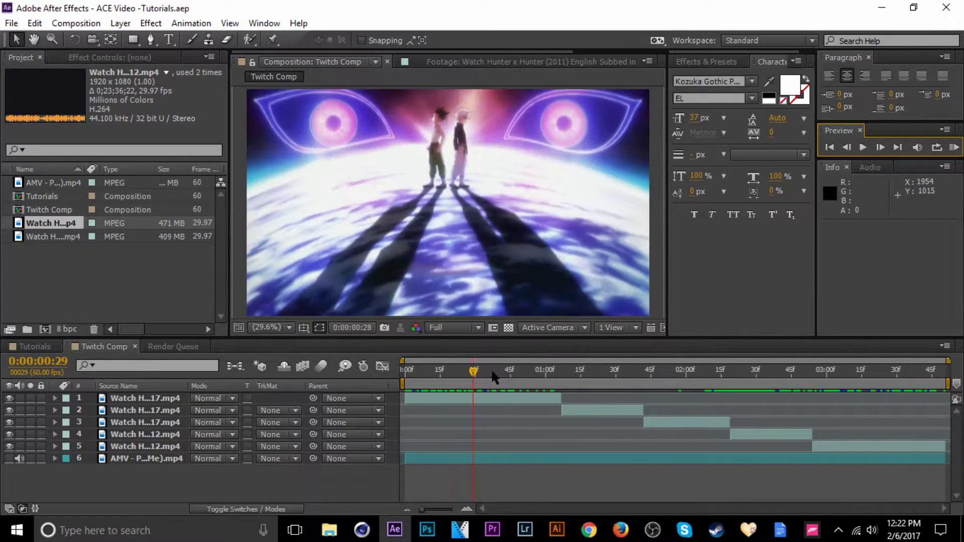
Apply the Video Copilot Twitch effect to the first clip layer.
{"action": "left_click", "coordinate": [185, 401]}
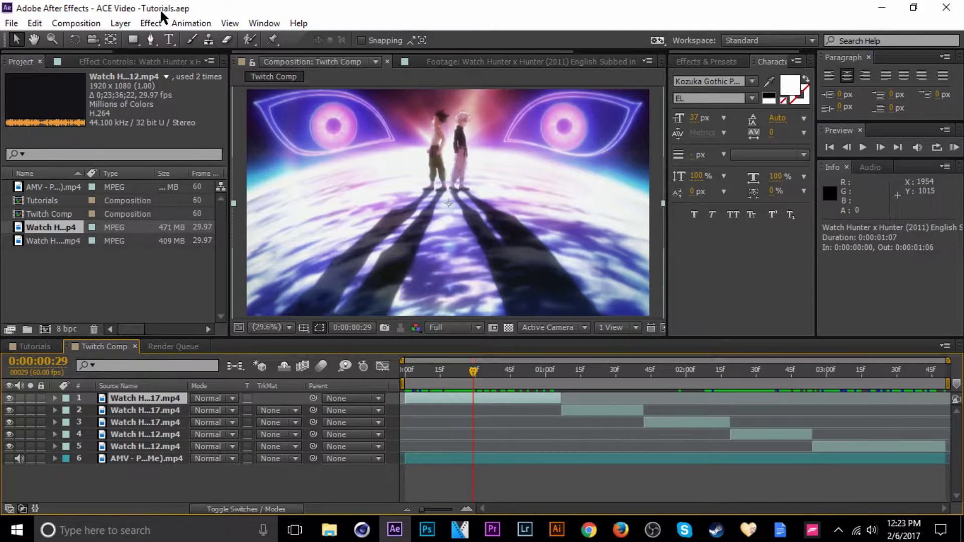
{"action": "left_click", "coordinate": [152, 24]}
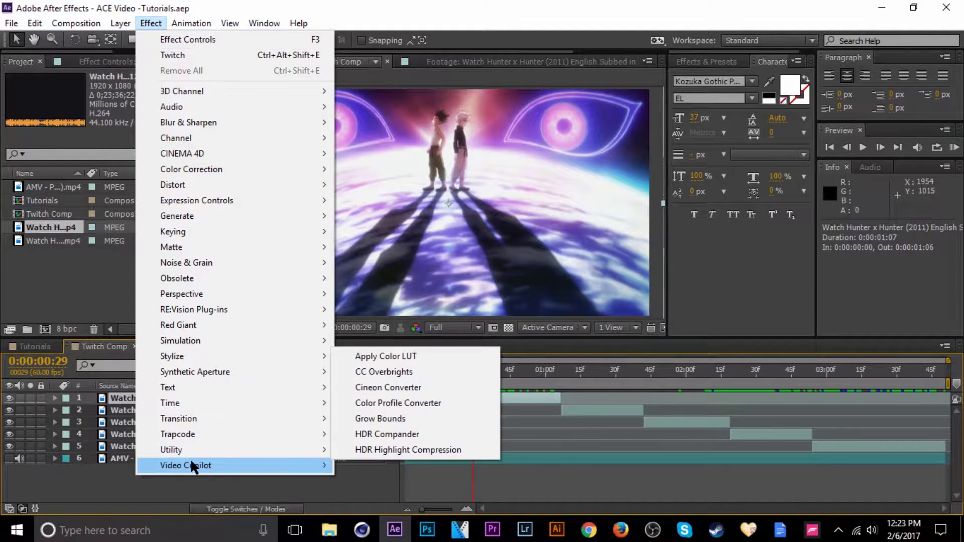
{"action": "mouse_move", "coordinate": [192, 463]}
{"action": "left_click", "coordinate": [374, 466]}
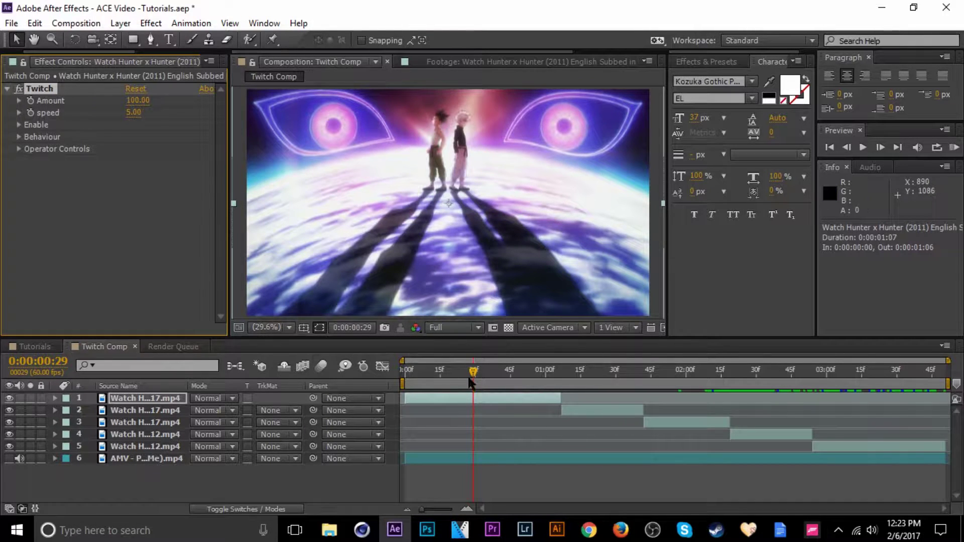
Play the Twitch effect around frame 49, then enable its Slide option under Enable.
{"action": "key", "text": "space"}
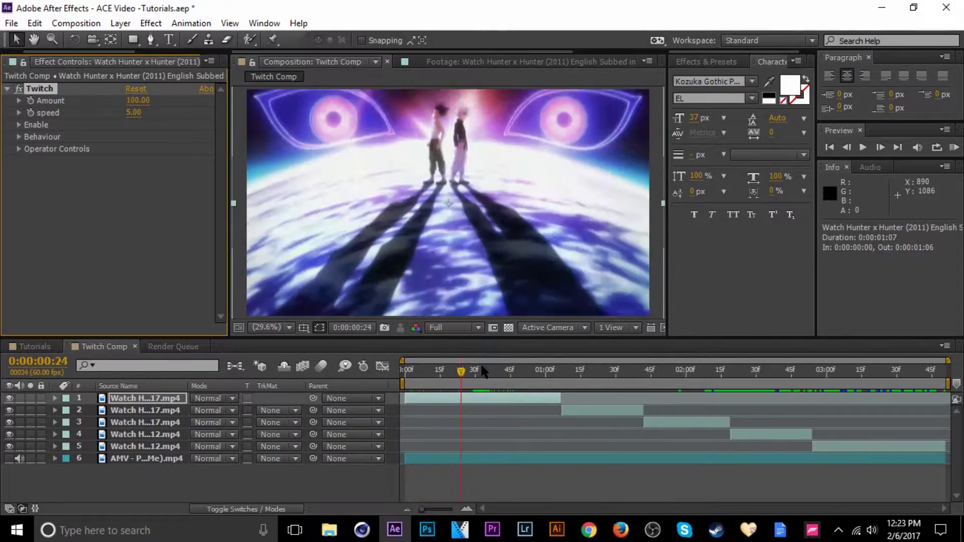
{"action": "left_click_drag", "start_coordinate": [477, 369], "coordinate": [520, 370]}
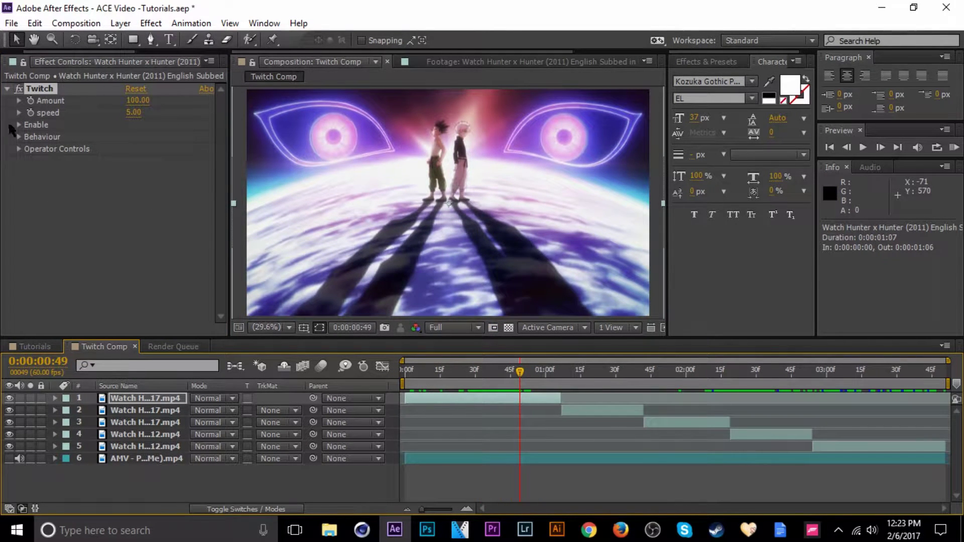
{"action": "left_click", "coordinate": [20, 126]}
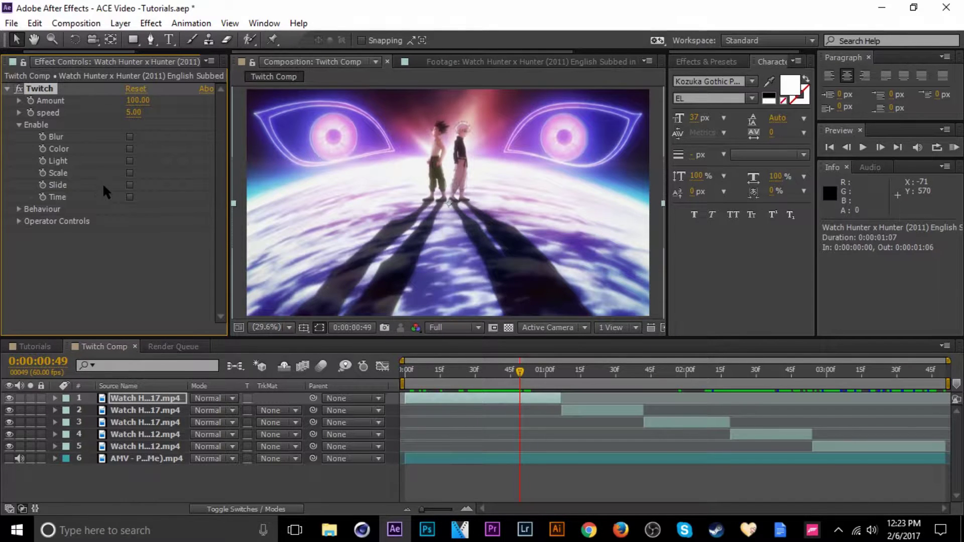
{"action": "left_click", "coordinate": [130, 185]}
RAM-preview the composition twice from frame 45 to see the Twitch effect.
{"action": "left_click", "coordinate": [509, 380]}
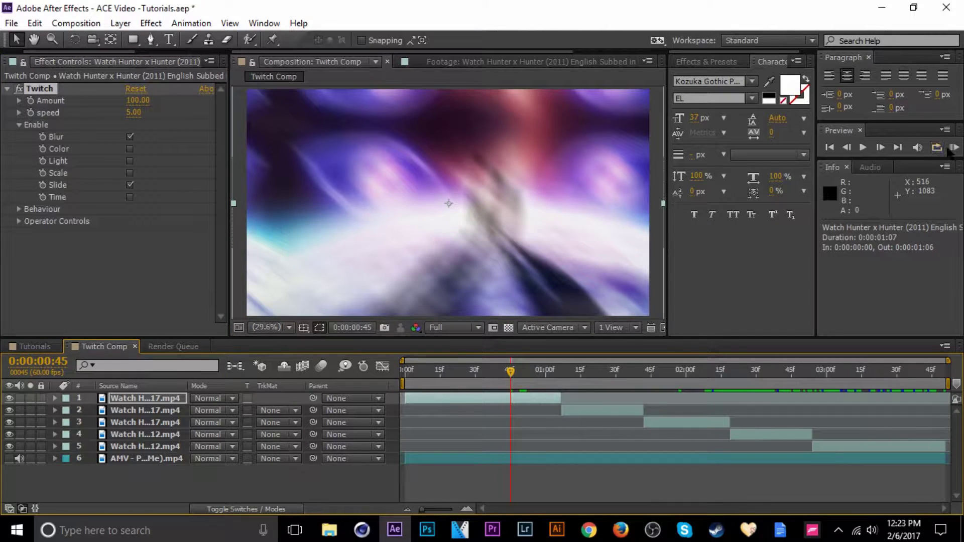
{"action": "left_click", "coordinate": [954, 147]}
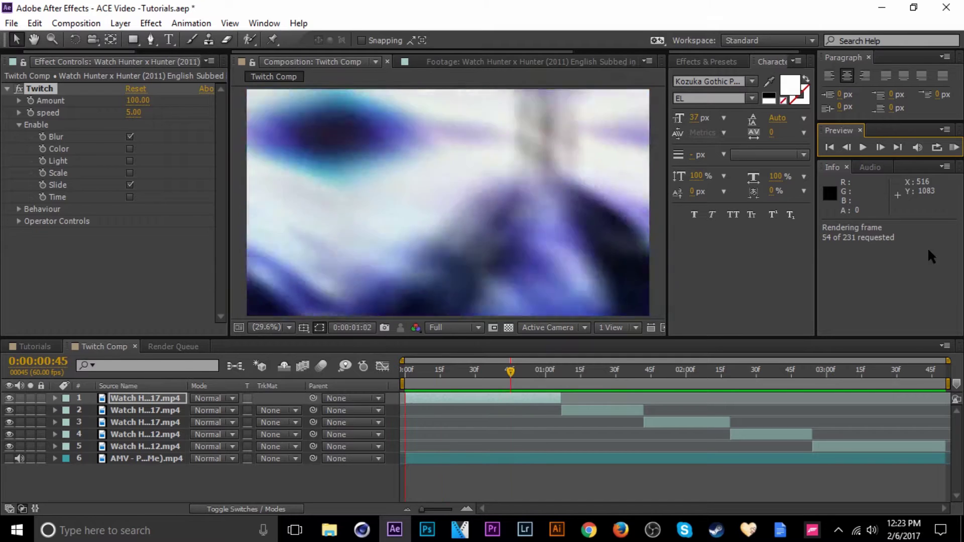
{"action": "key", "text": "space"}
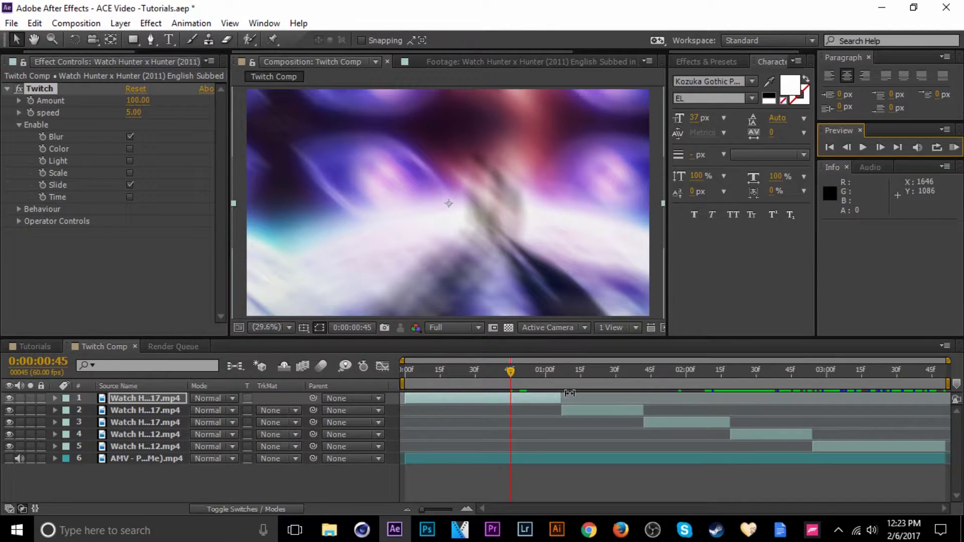
{"action": "left_click", "coordinate": [953, 147]}
{"action": "key", "text": "space"}
Set a Twitch Amount keyframe at frame 36, then return to frame 21.
{"action": "mouse_move", "coordinate": [495, 375]}
{"action": "left_mouse_down"}
{"action": "mouse_move", "coordinate": [450, 377]}
{"action": "mouse_move", "coordinate": [489, 380]}
{"action": "left_mouse_up"}
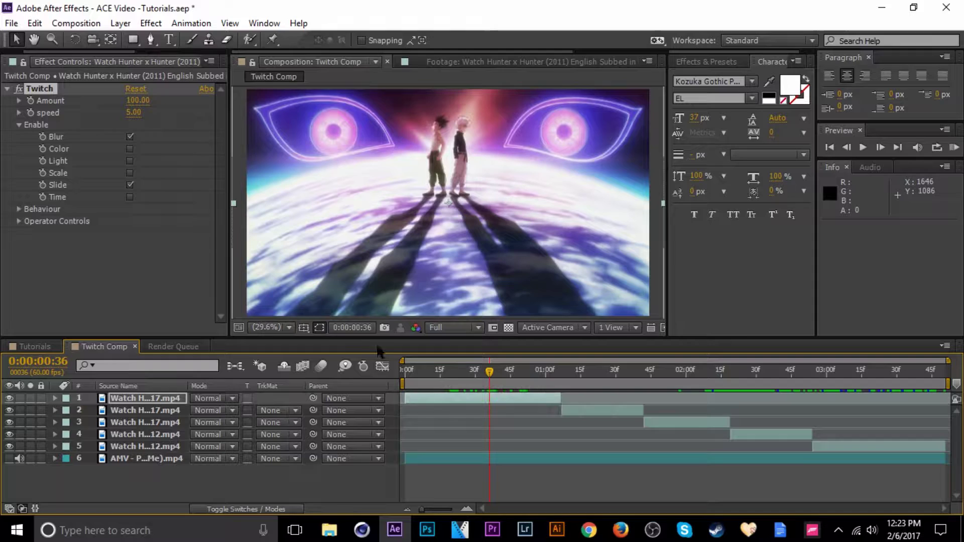
{"action": "left_click", "coordinate": [31, 101]}
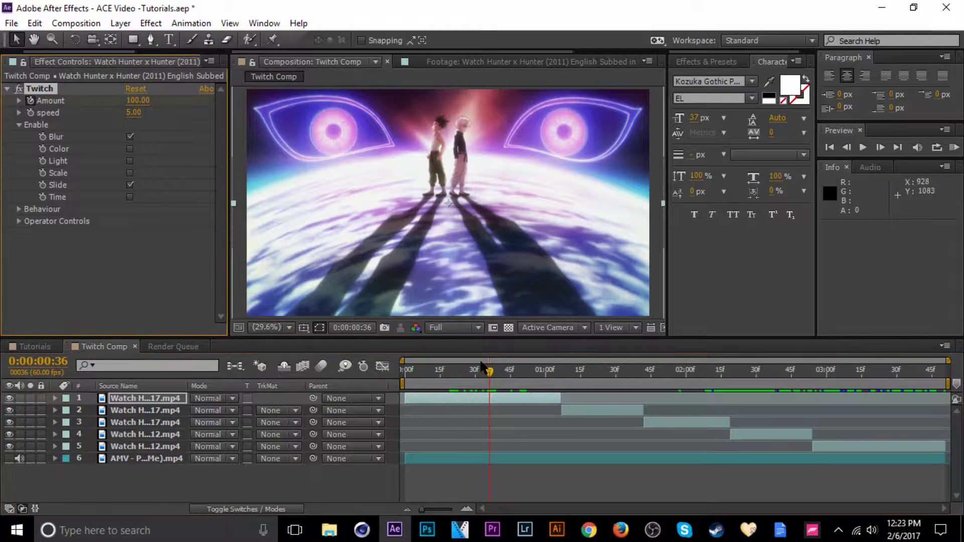
{"action": "left_click_drag", "start_coordinate": [466, 374], "coordinate": [454, 377]}
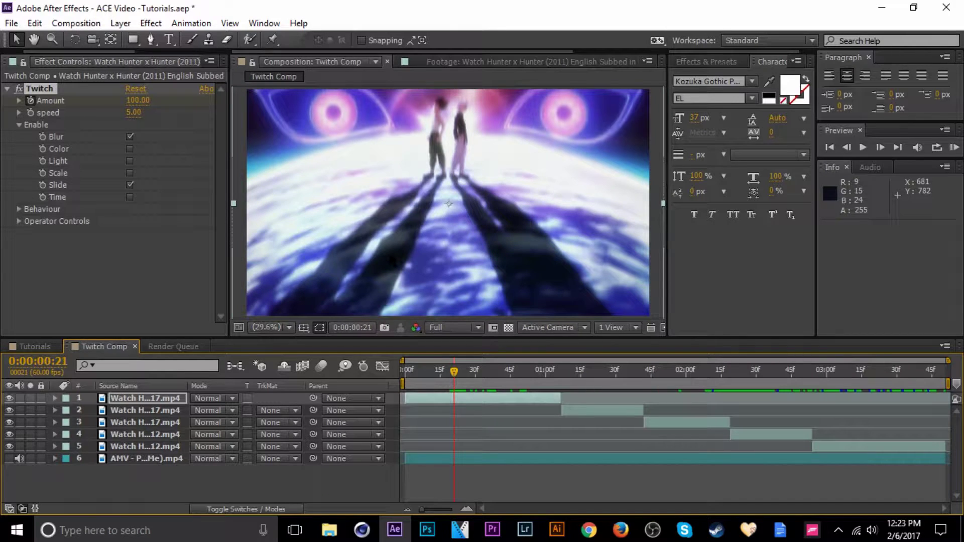
Move layer 1's Amount keyframe to 0:00:01:06, add Amount 0 at 0:00:01:04, and save.
{"action": "left_click", "coordinate": [447, 397]}
{"action": "key", "text": "u"}
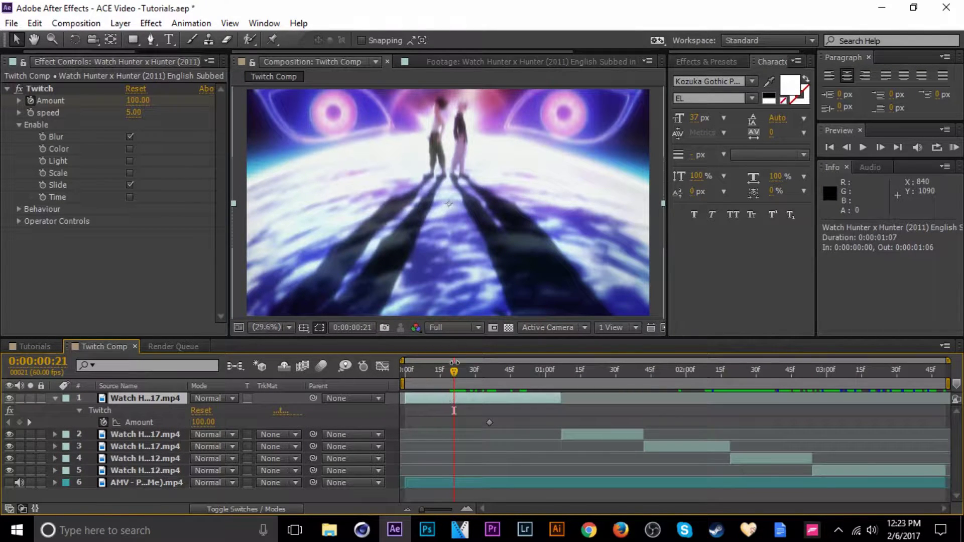
{"action": "left_click_drag", "start_coordinate": [455, 363], "coordinate": [550, 386]}
{"action": "left_click_drag", "start_coordinate": [490, 423], "coordinate": [550, 426]}
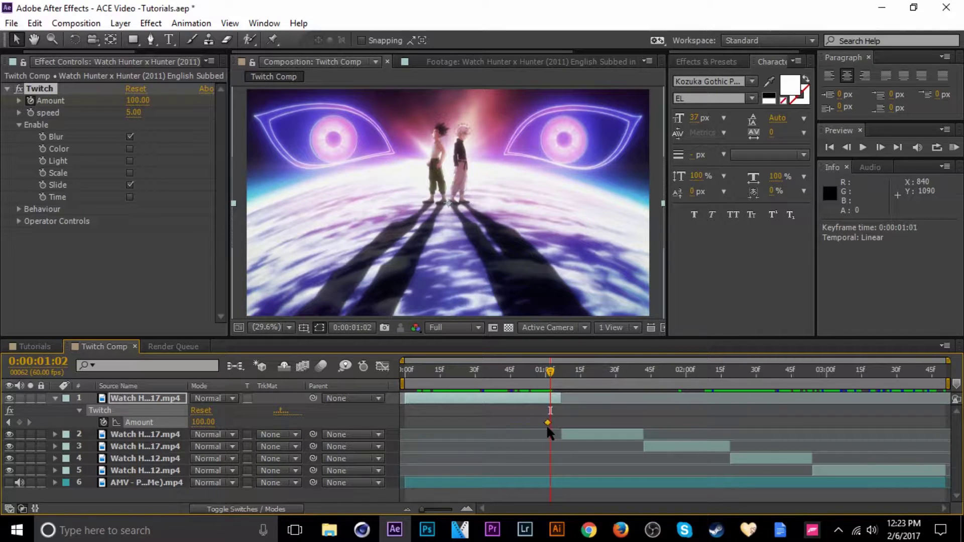
{"action": "left_click", "coordinate": [559, 374]}
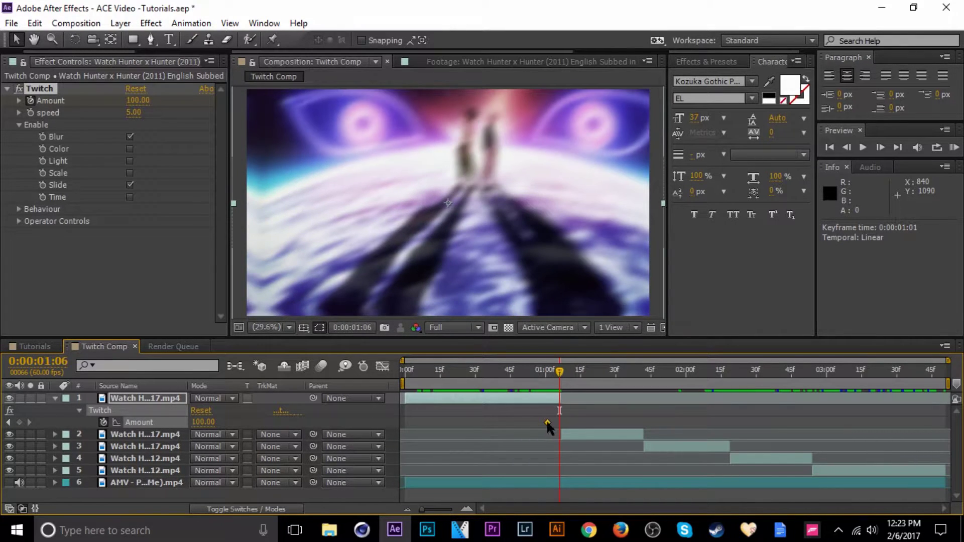
{"action": "left_click_drag", "start_coordinate": [547, 422], "coordinate": [554, 387]}
{"action": "left_click_drag", "start_coordinate": [203, 422], "coordinate": [150, 425]}
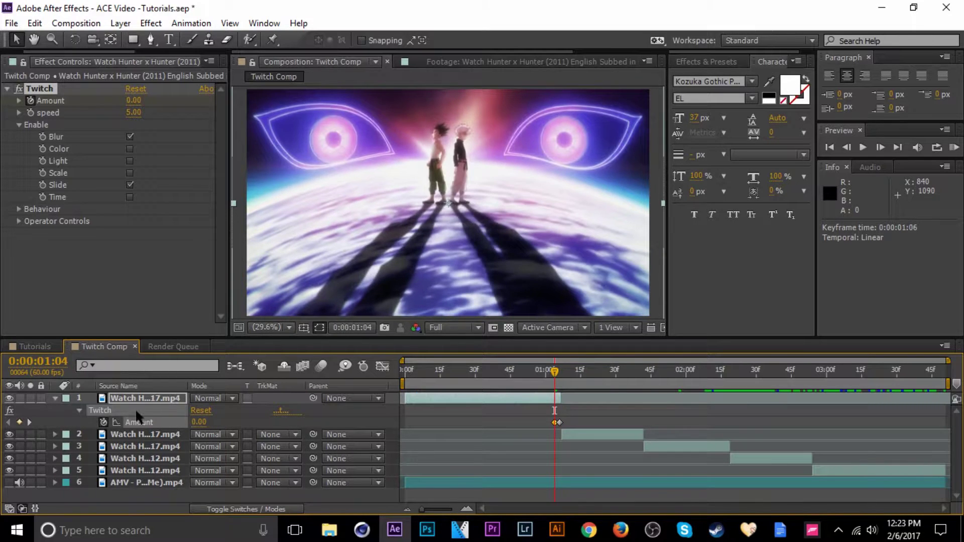
{"action": "key", "text": "ctrl+s"}
Preview the first clip's twitch transition and nudge its first Amount keyframe slightly earlier.
{"action": "left_click_drag", "start_coordinate": [551, 371], "coordinate": [560, 373]}
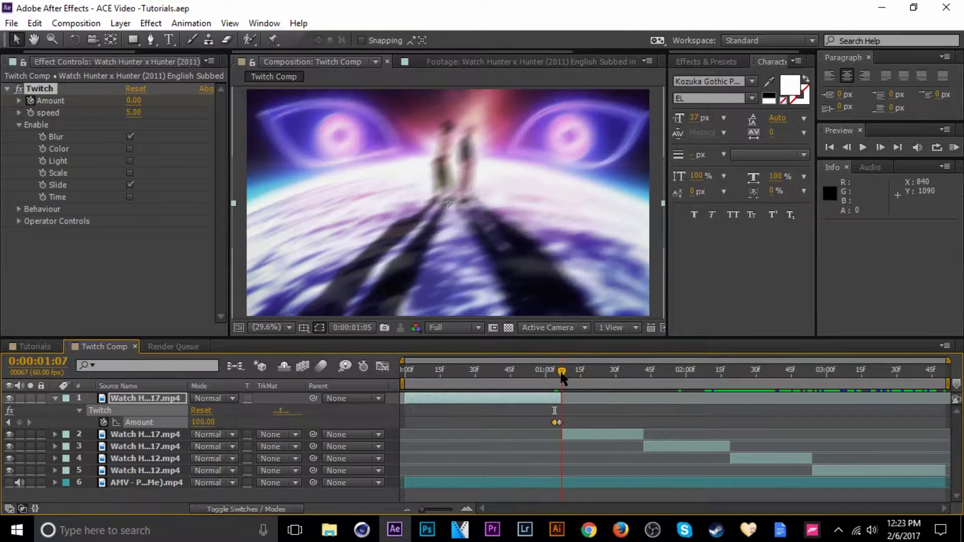
{"action": "left_click", "coordinate": [954, 147]}
{"action": "left_click", "coordinate": [953, 208]}
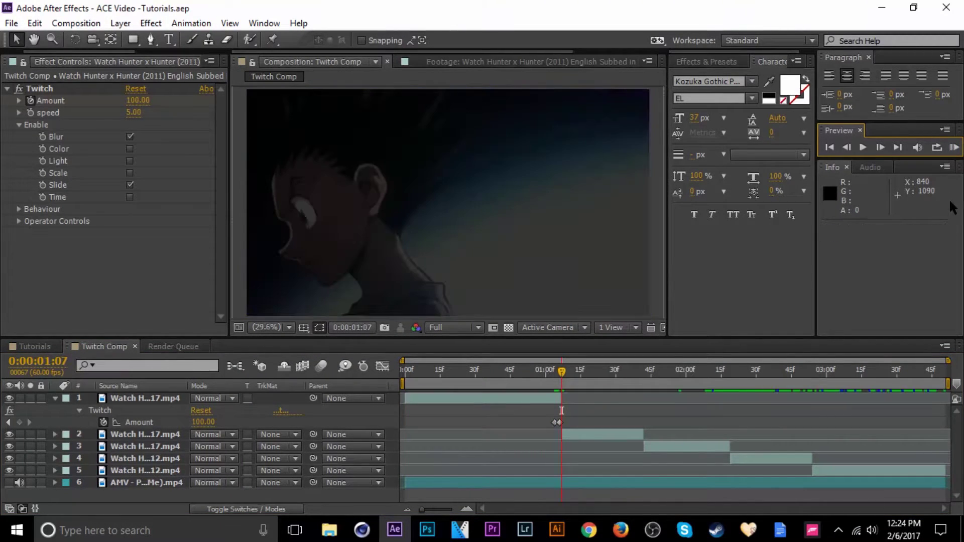
{"action": "left_click", "coordinate": [953, 146]}
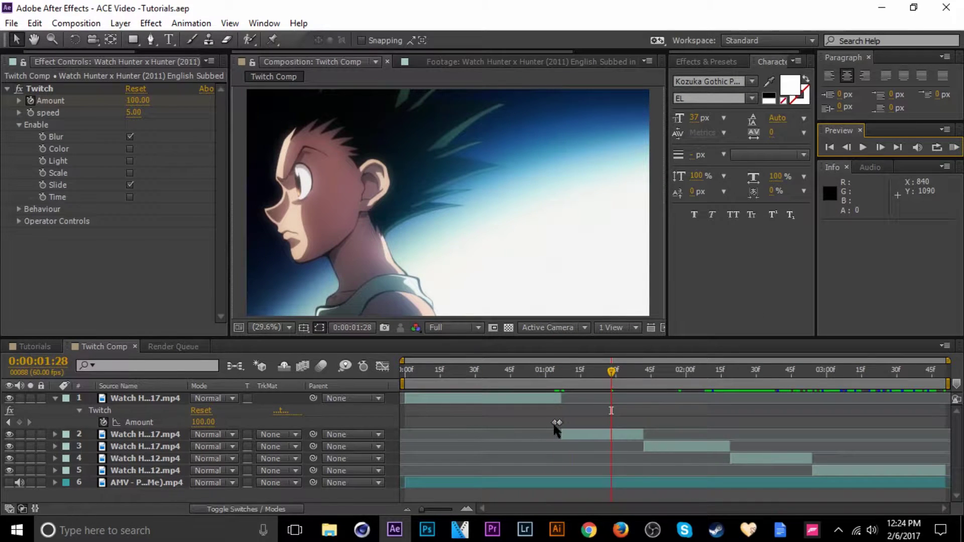
{"action": "left_click_drag", "start_coordinate": [555, 424], "coordinate": [553, 425]}
{"action": "left_click", "coordinate": [568, 418]}
{"action": "left_click", "coordinate": [567, 377]}
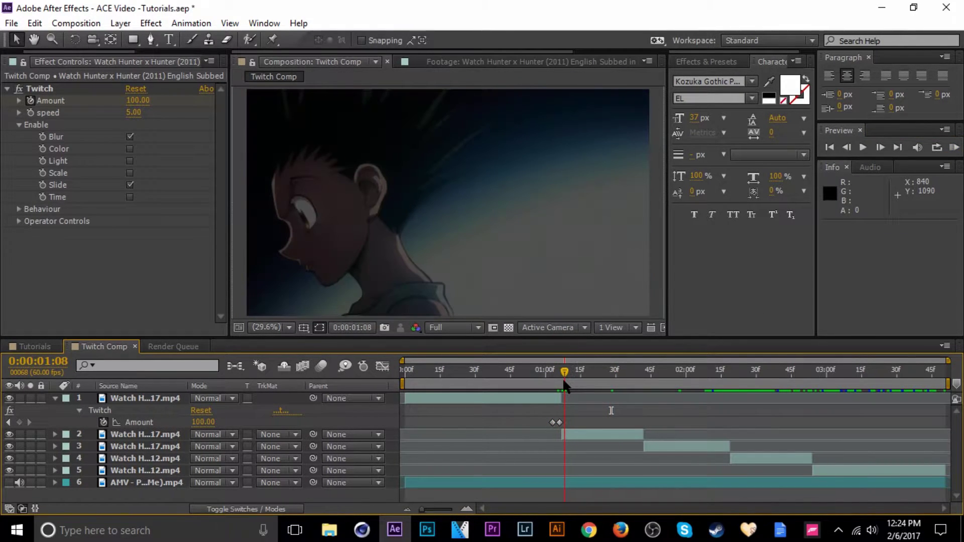
{"action": "left_click", "coordinate": [562, 375]}
{"action": "left_click", "coordinate": [567, 435]}
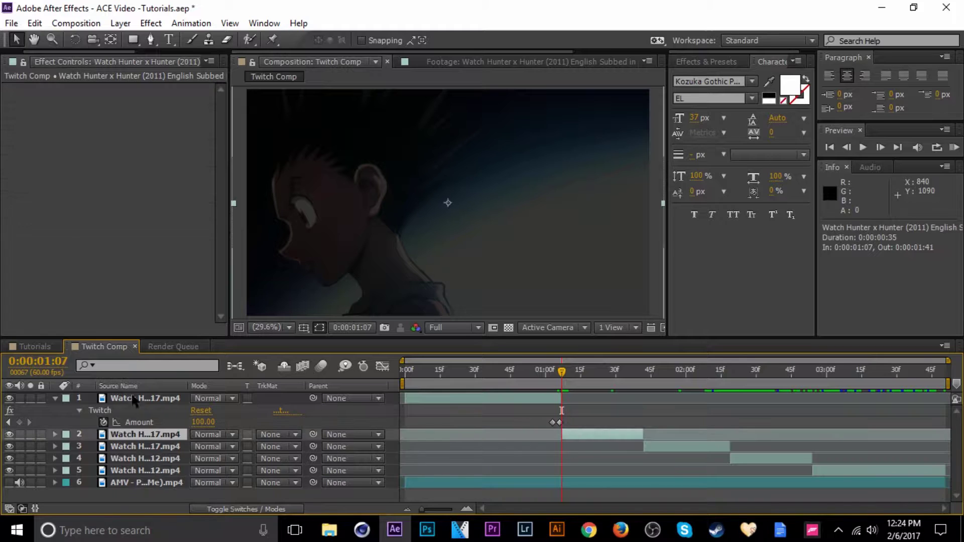
Add the Video Copilot Twitch effect to the second clip and check Blur and Slide are enabled.
{"action": "left_click", "coordinate": [53, 397]}
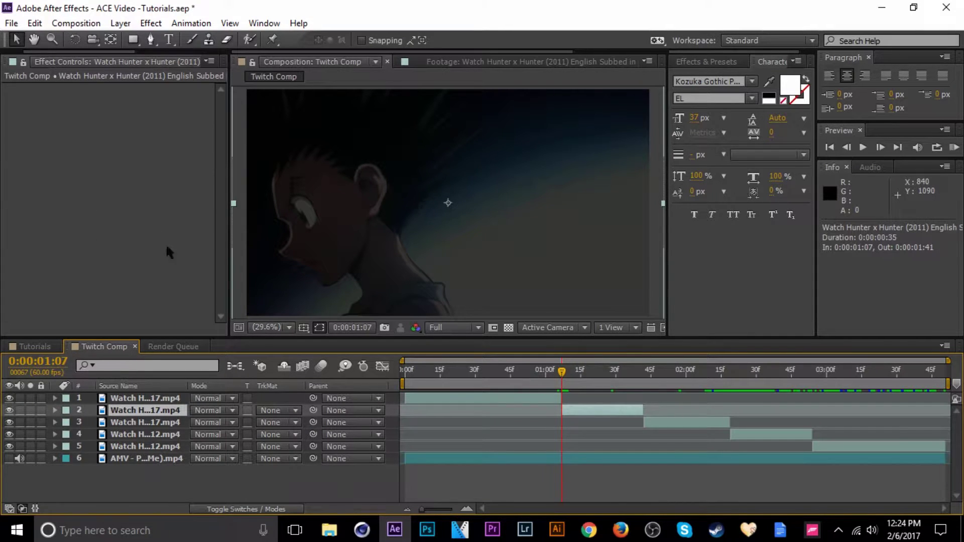
{"action": "left_click", "coordinate": [150, 23]}
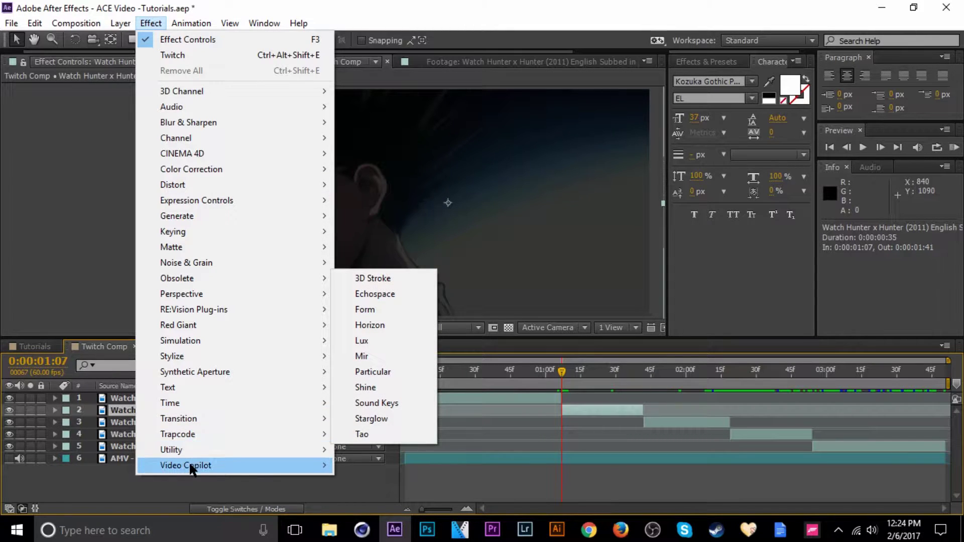
{"action": "mouse_move", "coordinate": [191, 469]}
{"action": "left_click", "coordinate": [357, 465]}
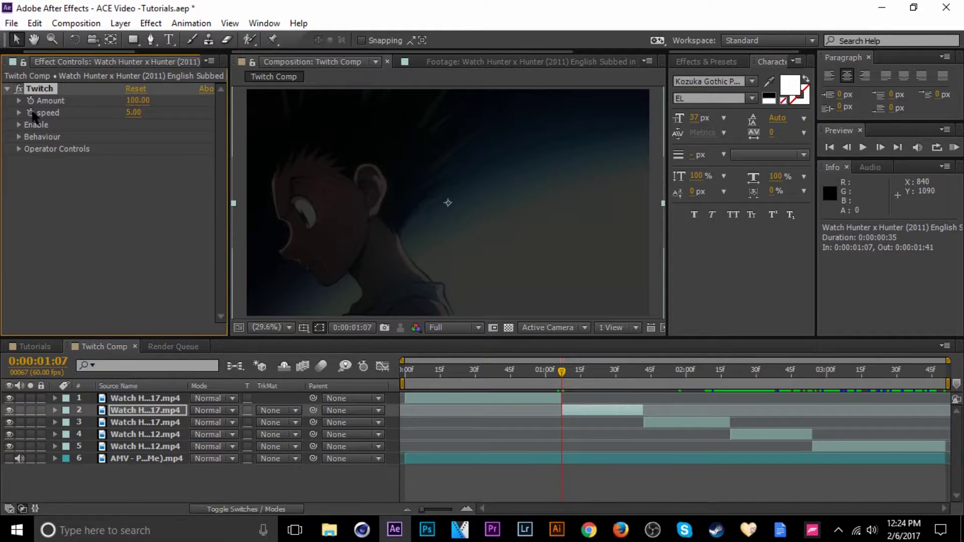
{"action": "left_click", "coordinate": [18, 125]}
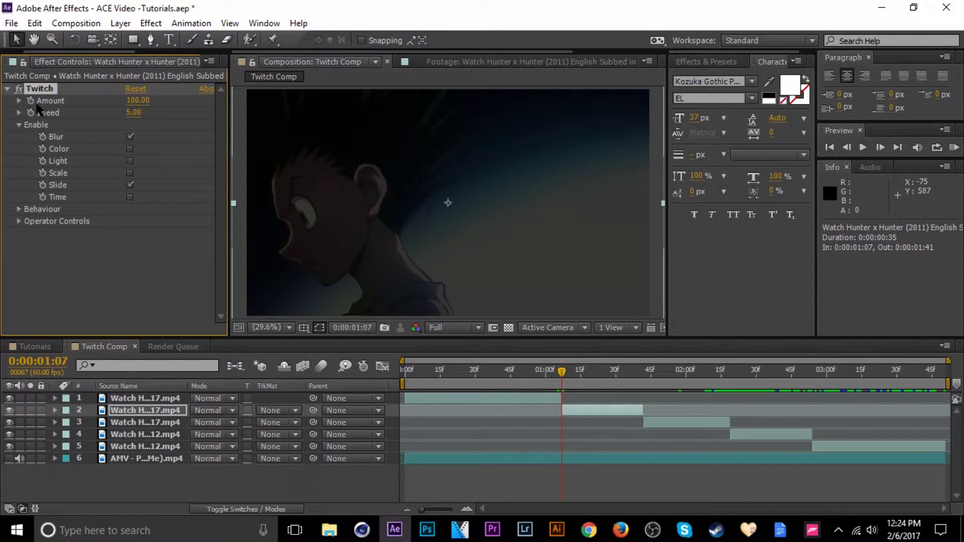
Move the second clip's Amount keyframes to about 0:00:01:16 and 0:00:01:25.
{"action": "key", "text": "u"}
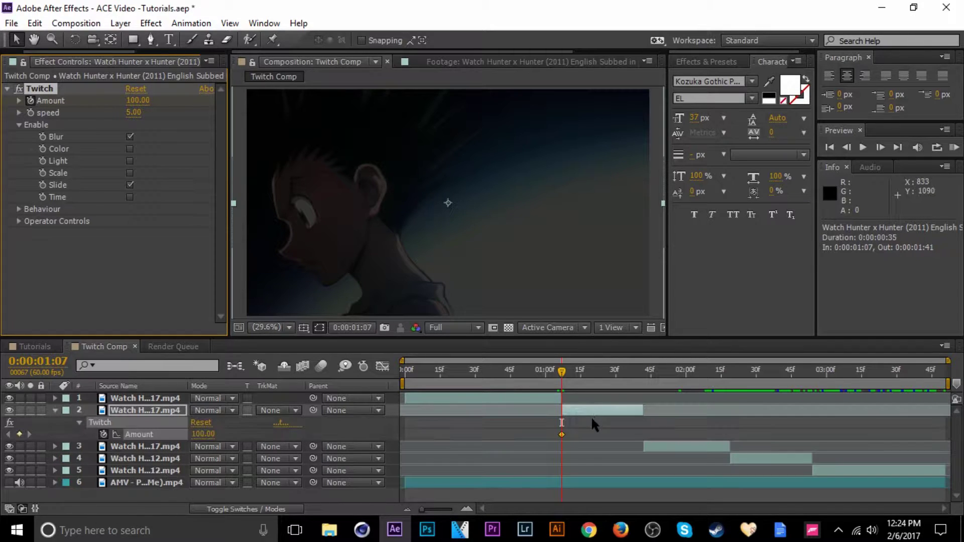
{"action": "left_click_drag", "start_coordinate": [561, 434], "coordinate": [571, 435]}
{"action": "left_click_drag", "start_coordinate": [562, 372], "coordinate": [616, 386]}
{"action": "left_click_drag", "start_coordinate": [575, 439], "coordinate": [585, 438]}
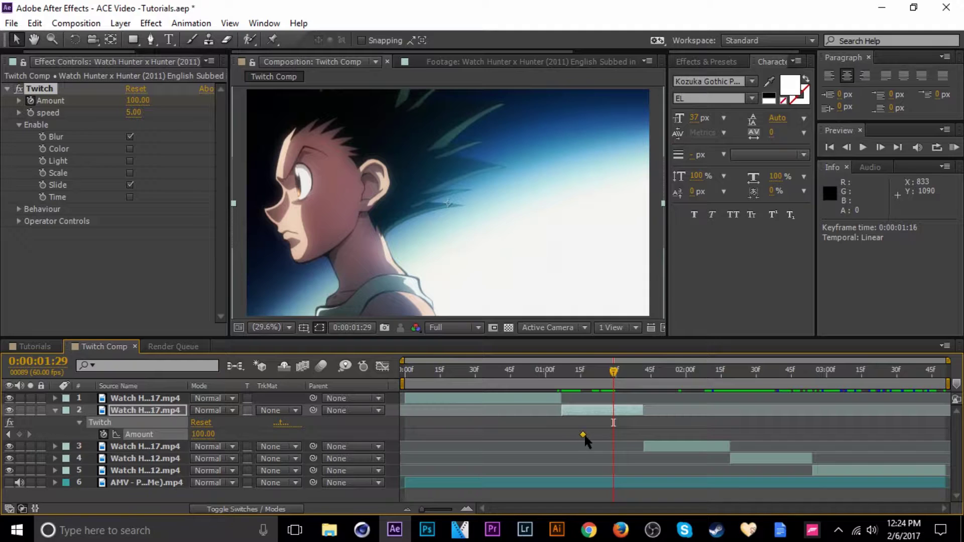
{"action": "left_click", "coordinate": [604, 372]}
{"action": "left_click_drag", "start_coordinate": [604, 380], "coordinate": [607, 391]}
{"action": "left_click_drag", "start_coordinate": [605, 437], "coordinate": [604, 434]}
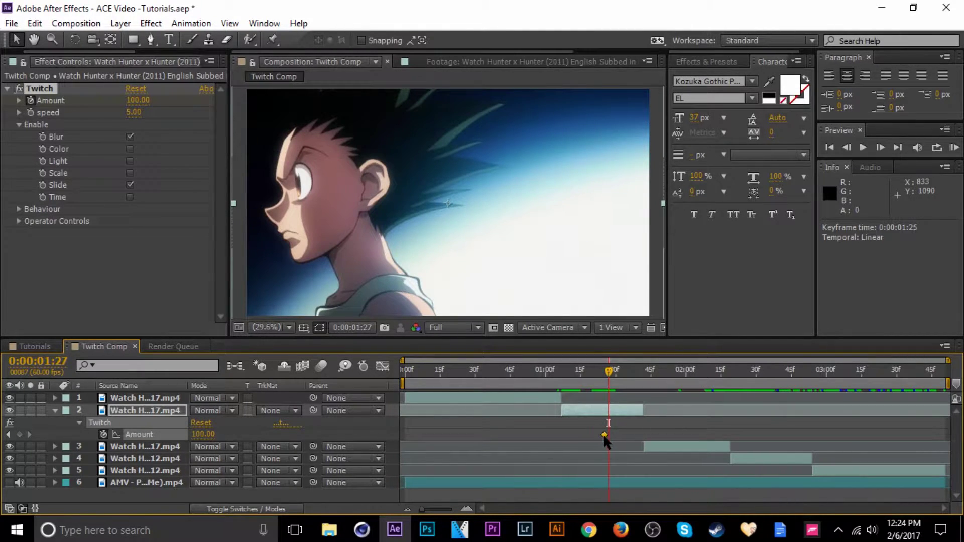
Set Twitch Amount to 0 at 0:00:01:20 and scrub through the frames before the cut.
{"action": "left_click", "coordinate": [590, 374]}
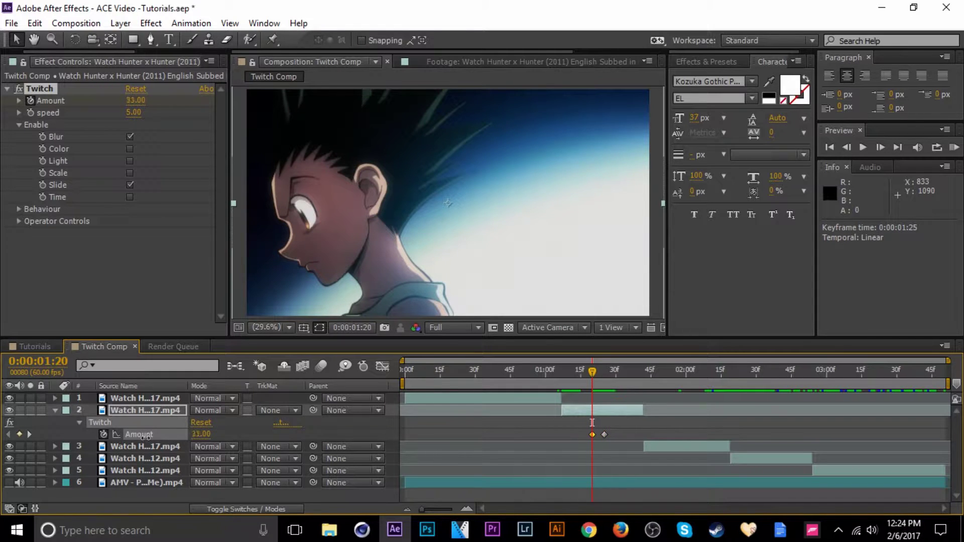
{"action": "left_click_drag", "start_coordinate": [145, 438], "coordinate": [89, 439]}
{"action": "left_click_drag", "start_coordinate": [588, 374], "coordinate": [606, 381]}
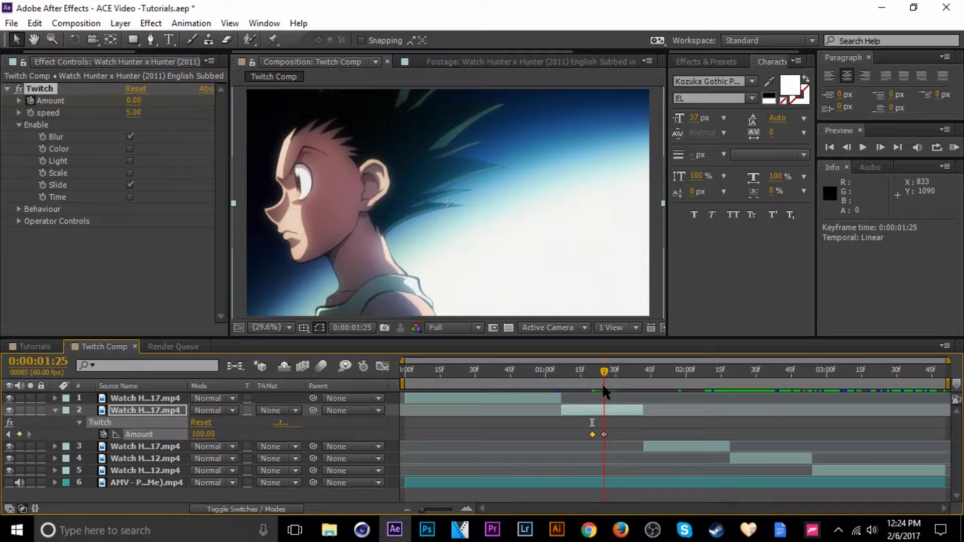
{"action": "left_click", "coordinate": [621, 375]}
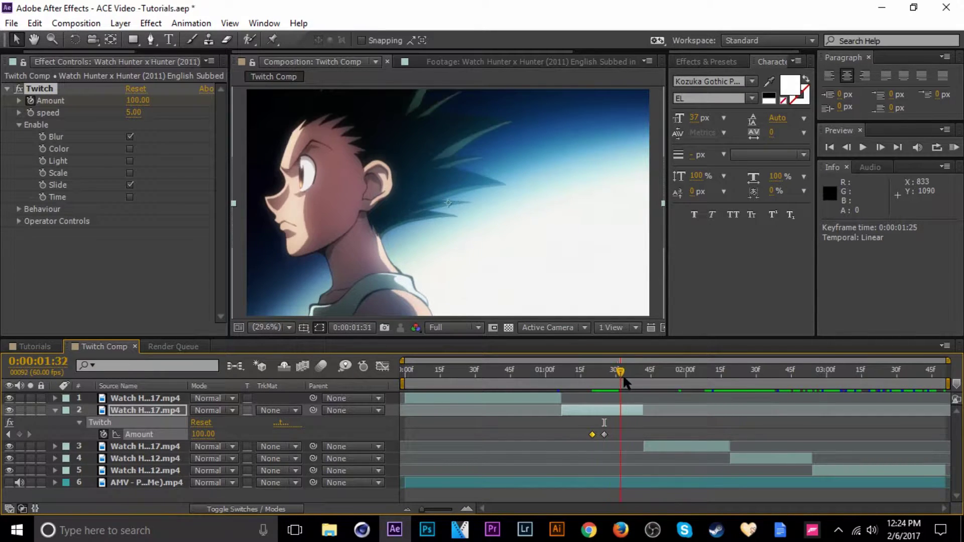
{"action": "mouse_move", "coordinate": [623, 380]}
{"action": "left_mouse_down"}
{"action": "mouse_move", "coordinate": [604, 386]}
{"action": "mouse_move", "coordinate": [632, 390]}
{"action": "left_mouse_up"}
{"action": "left_click", "coordinate": [630, 425]}
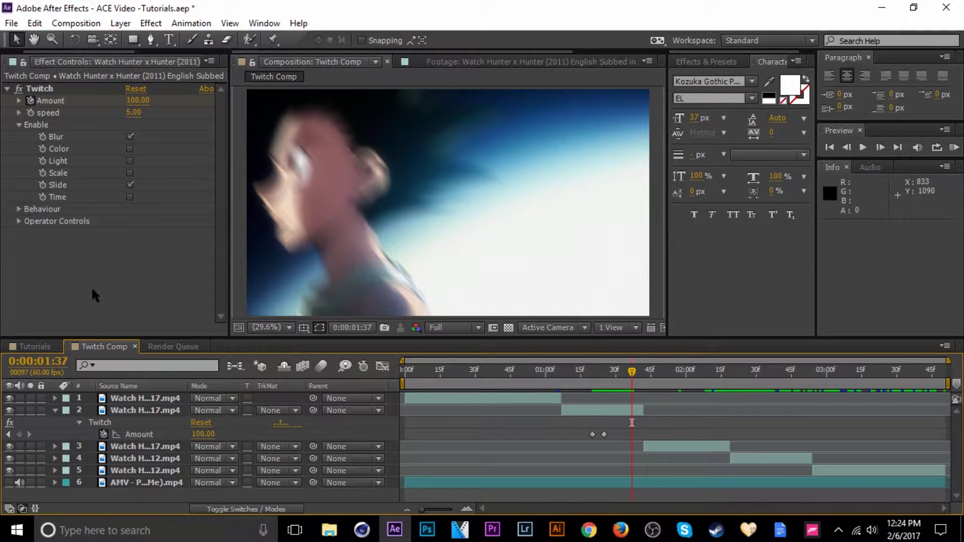
Set the second clip's Blur Twitches to 1.50 and shift the second Amount keyframe one frame.
{"action": "left_click", "coordinate": [19, 221]}
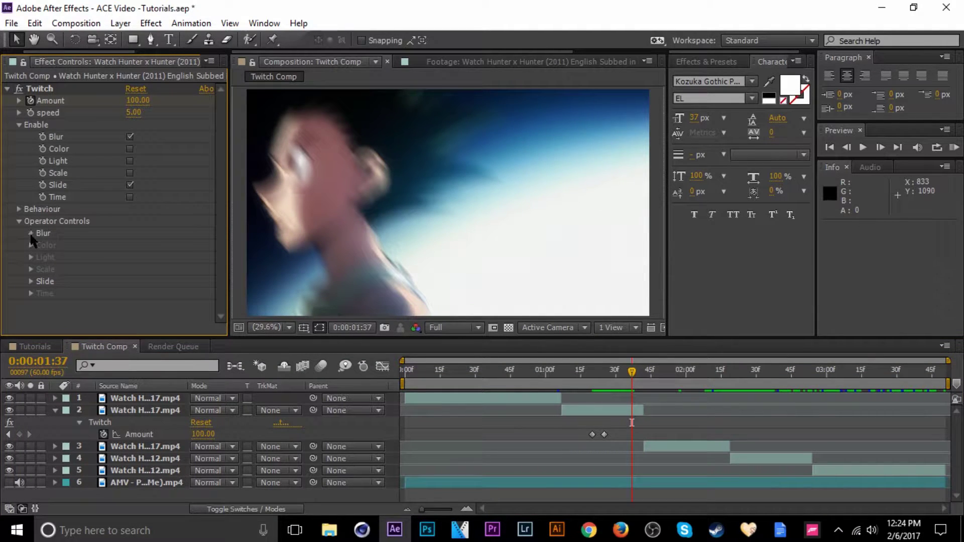
{"action": "left_click", "coordinate": [30, 233]}
{"action": "scroll", "coordinate": [216, 215], "scroll_direction": "down", "scroll_amount": 3}
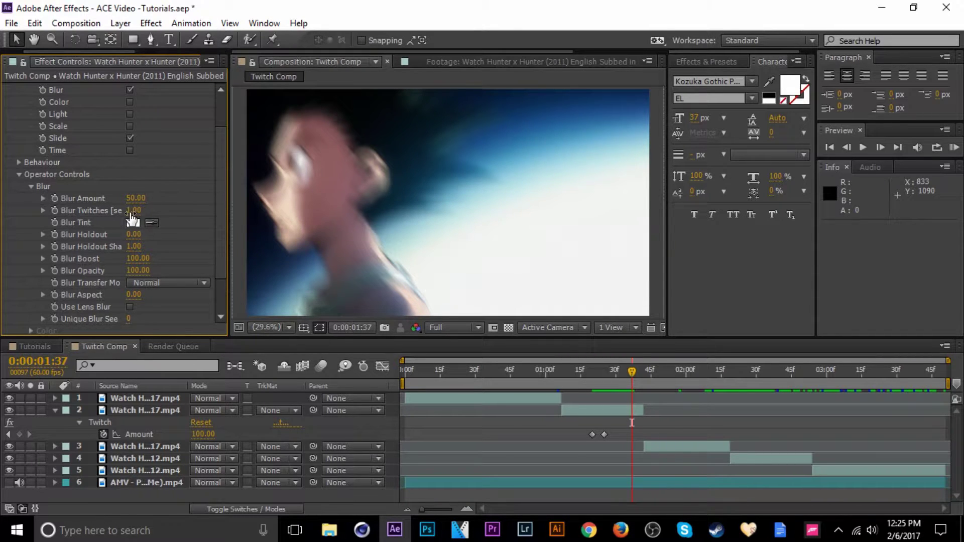
{"action": "left_click", "coordinate": [611, 371]}
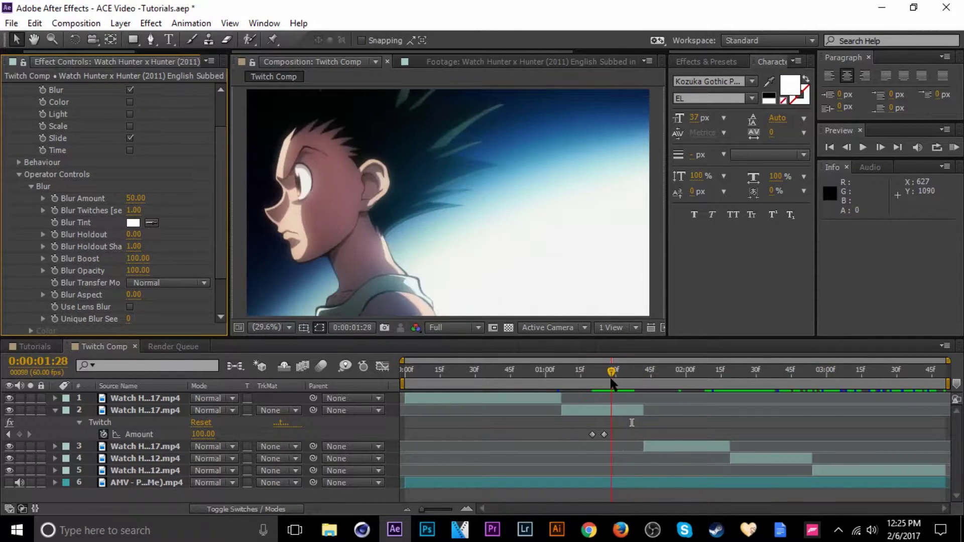
{"action": "left_click_drag", "start_coordinate": [141, 210], "coordinate": [141, 211]}
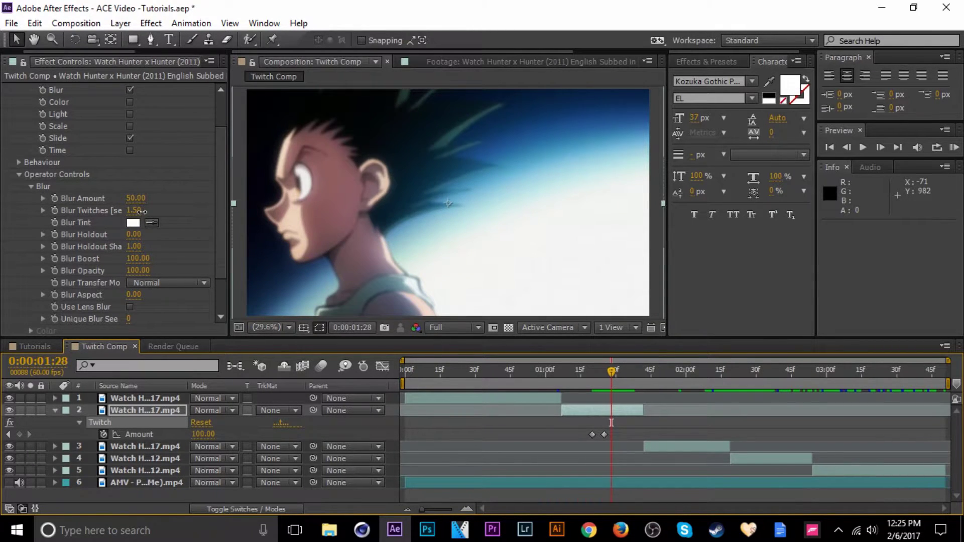
{"action": "mouse_move", "coordinate": [606, 370]}
{"action": "left_mouse_down"}
{"action": "mouse_move", "coordinate": [589, 374]}
{"action": "mouse_move", "coordinate": [600, 376]}
{"action": "left_mouse_up"}
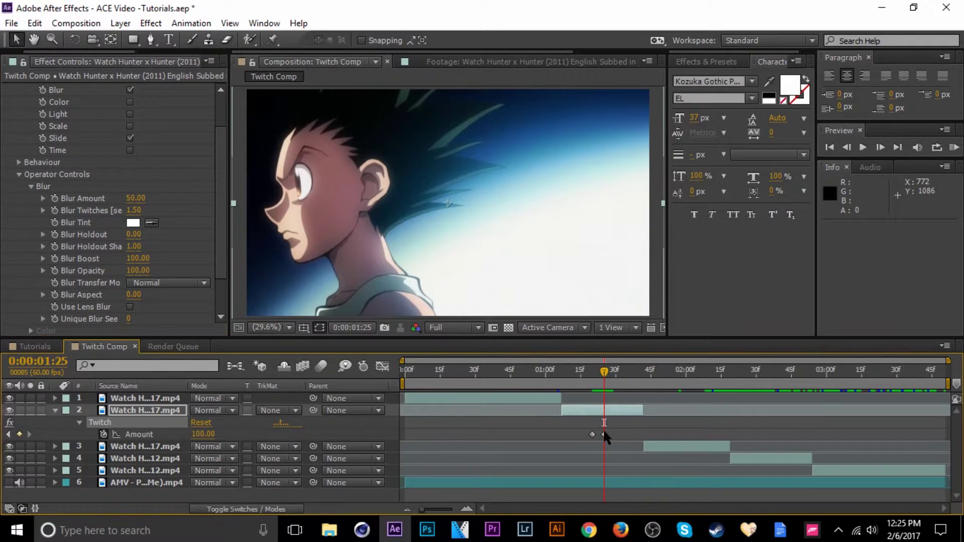
{"action": "left_click_drag", "start_coordinate": [604, 433], "coordinate": [590, 434]}
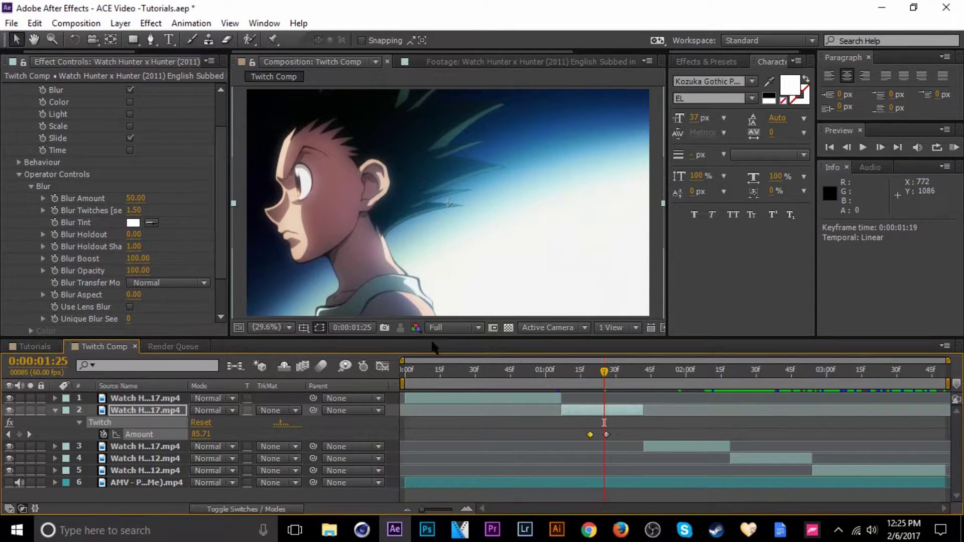
Set Slide Twitches to 1.50 in the Slide operator settings and review around 0:00:01:26.
{"action": "left_click", "coordinate": [31, 187]}
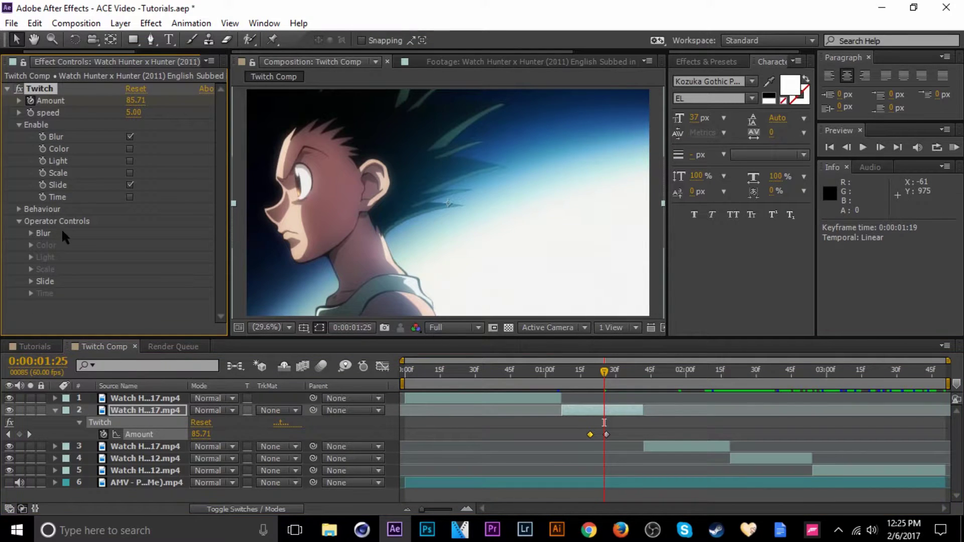
{"action": "left_click", "coordinate": [30, 281]}
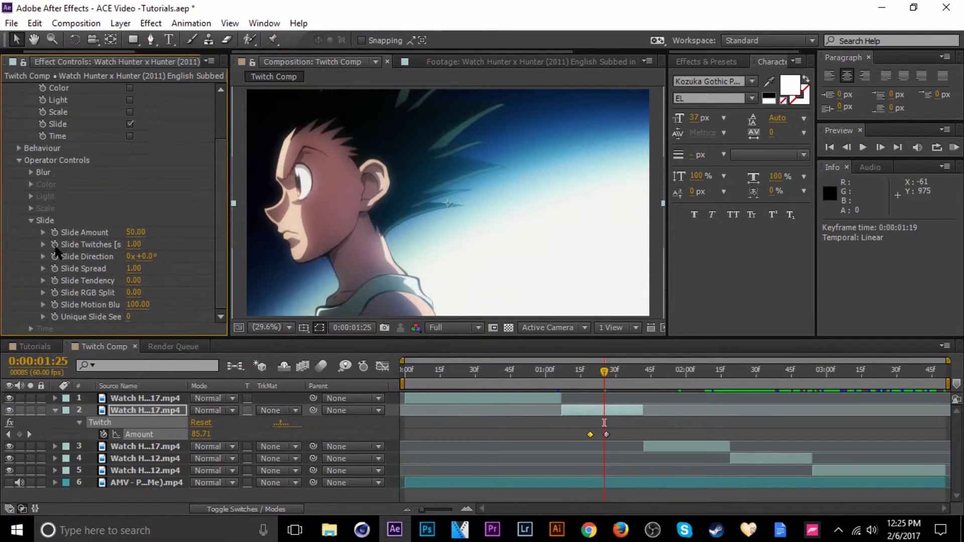
{"action": "left_click", "coordinate": [135, 246]}
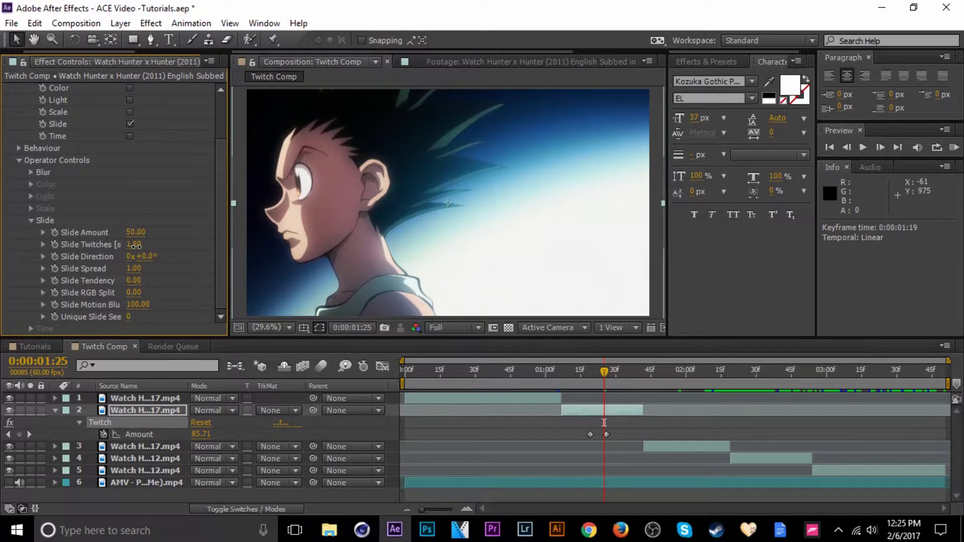
{"action": "mouse_move", "coordinate": [605, 372]}
{"action": "left_mouse_down"}
{"action": "mouse_move", "coordinate": [582, 372]}
{"action": "mouse_move", "coordinate": [608, 378]}
{"action": "left_mouse_up"}
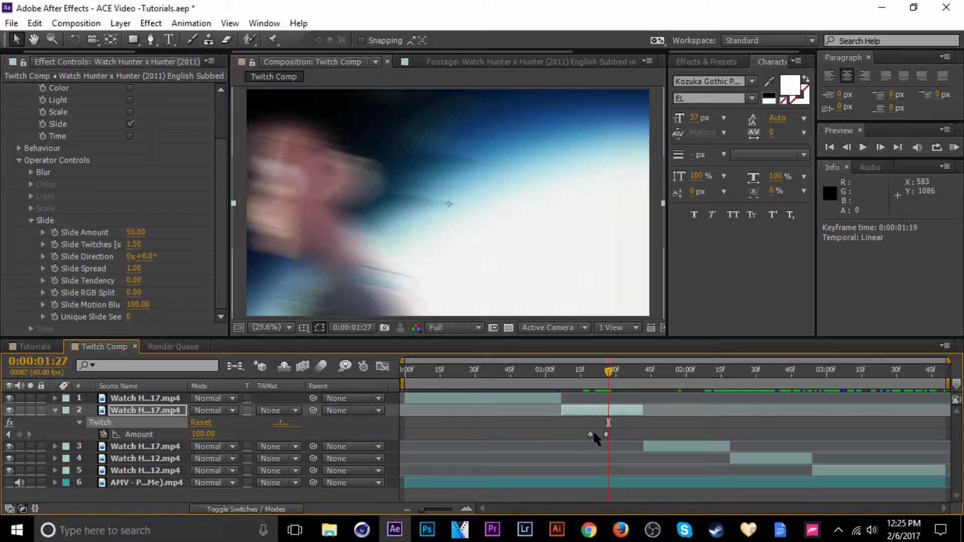
Move the second clip's Amount keyframe to 0:00:01:24, add Amount 0 at 0:00:01:31, and save.
{"action": "left_click_drag", "start_coordinate": [605, 434], "coordinate": [601, 435]}
{"action": "mouse_move", "coordinate": [606, 375]}
{"action": "left_mouse_down"}
{"action": "mouse_move", "coordinate": [597, 378]}
{"action": "mouse_move", "coordinate": [612, 387]}
{"action": "left_mouse_up"}
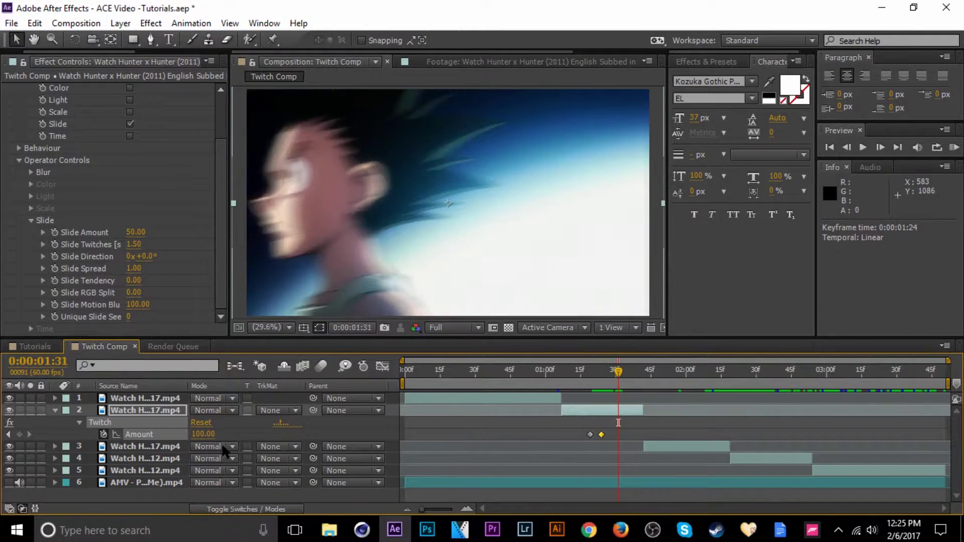
{"action": "left_click_drag", "start_coordinate": [207, 438], "coordinate": [60, 444]}
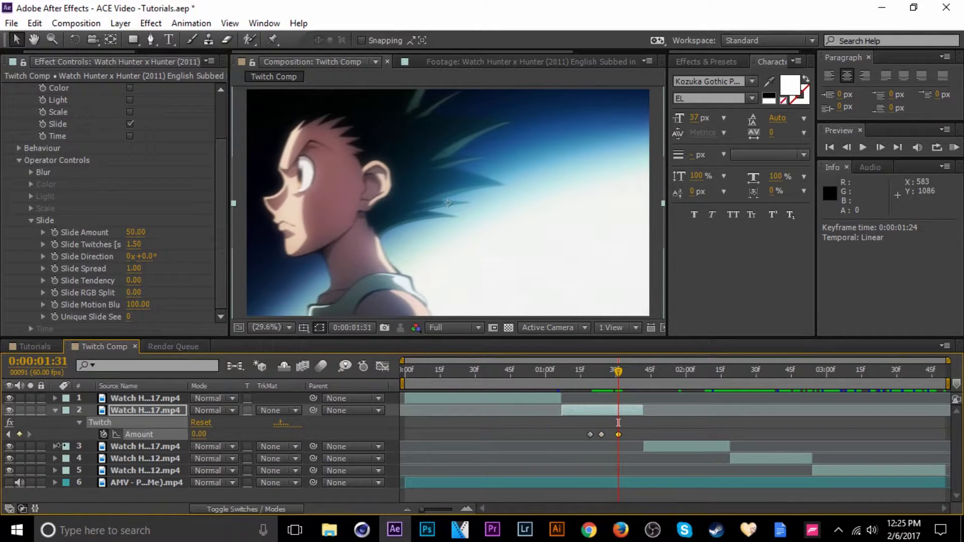
{"action": "left_click", "coordinate": [539, 419]}
{"action": "left_click_drag", "start_coordinate": [609, 378], "coordinate": [632, 382]}
{"action": "left_click_drag", "start_coordinate": [618, 435], "coordinate": [613, 435]}
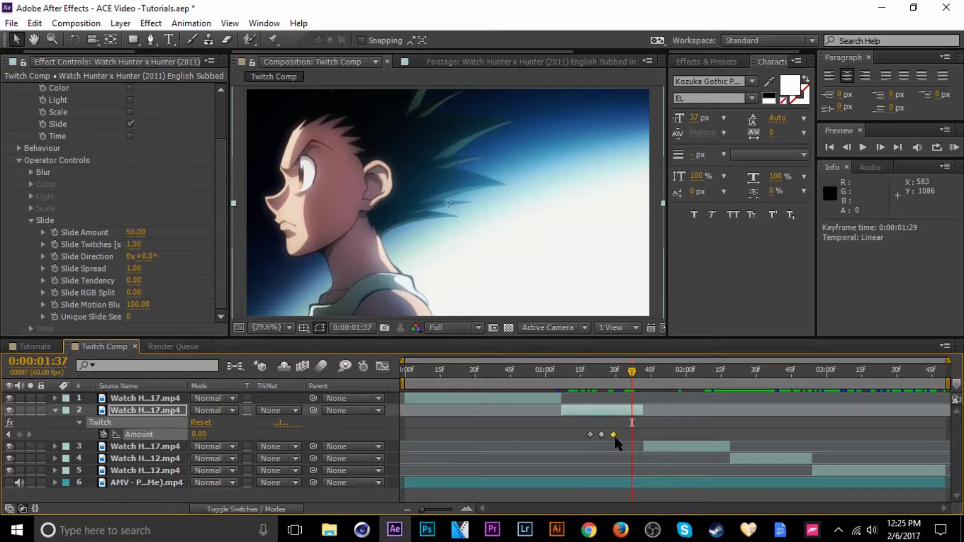
{"action": "left_click_drag", "start_coordinate": [605, 373], "coordinate": [624, 385]}
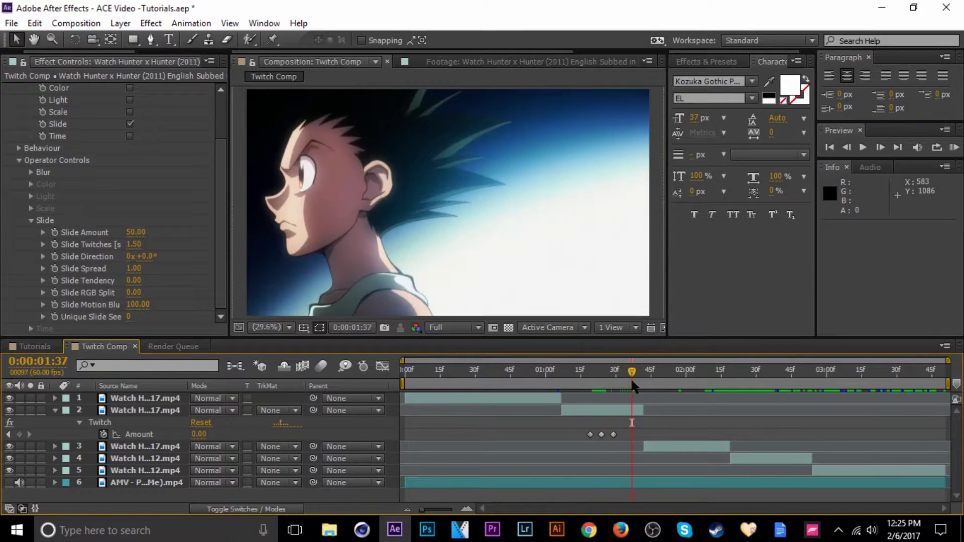
{"action": "key", "text": "ctrl+s"}
RAM-preview the comp with the first clip's Twitch effect switched off, then save.
{"action": "left_click", "coordinate": [954, 147]}
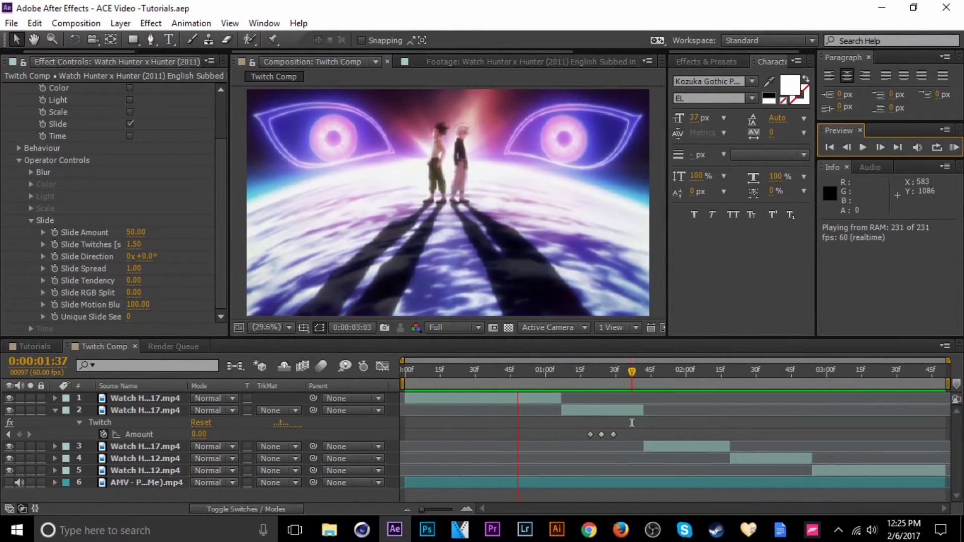
{"action": "key", "text": "space"}
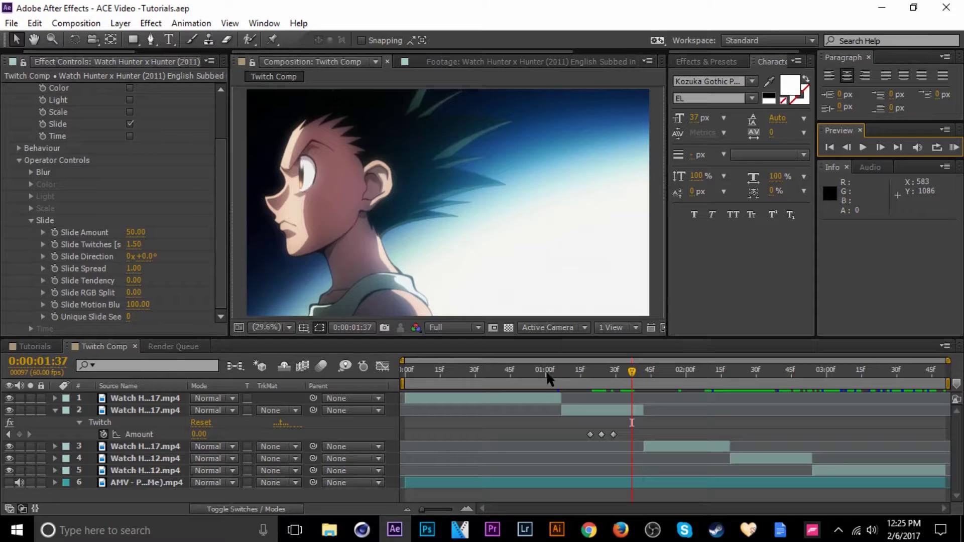
{"action": "left_click", "coordinate": [536, 380]}
{"action": "left_click", "coordinate": [143, 398]}
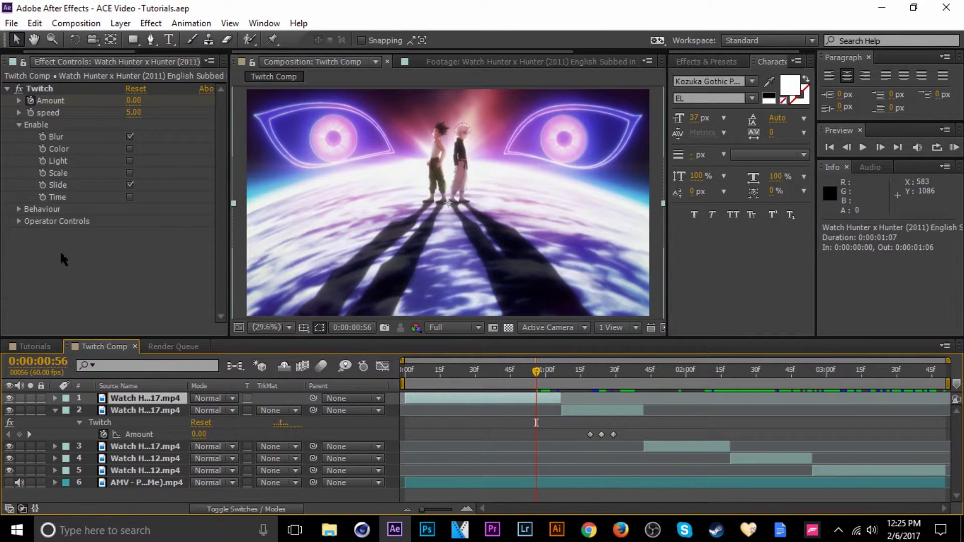
{"action": "left_click", "coordinate": [19, 89]}
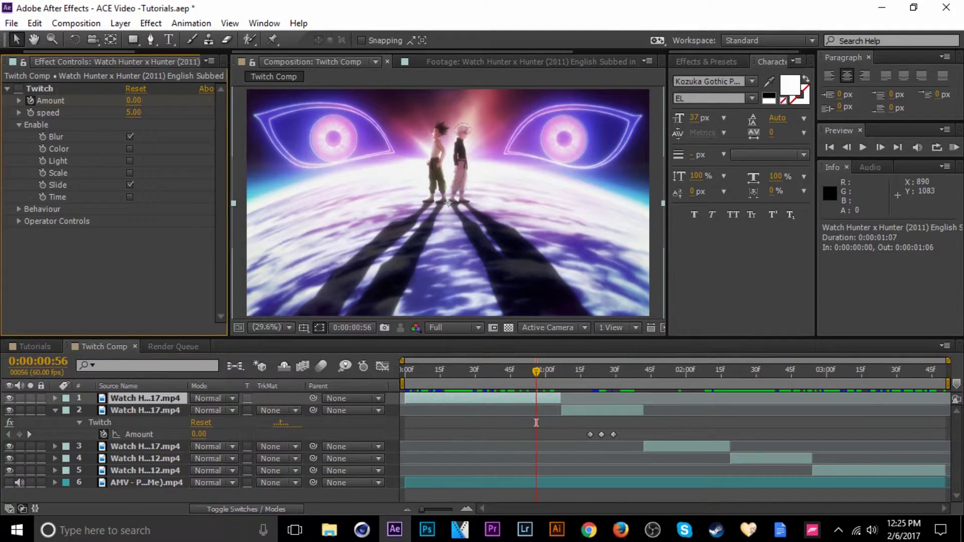
{"action": "left_click", "coordinate": [954, 148]}
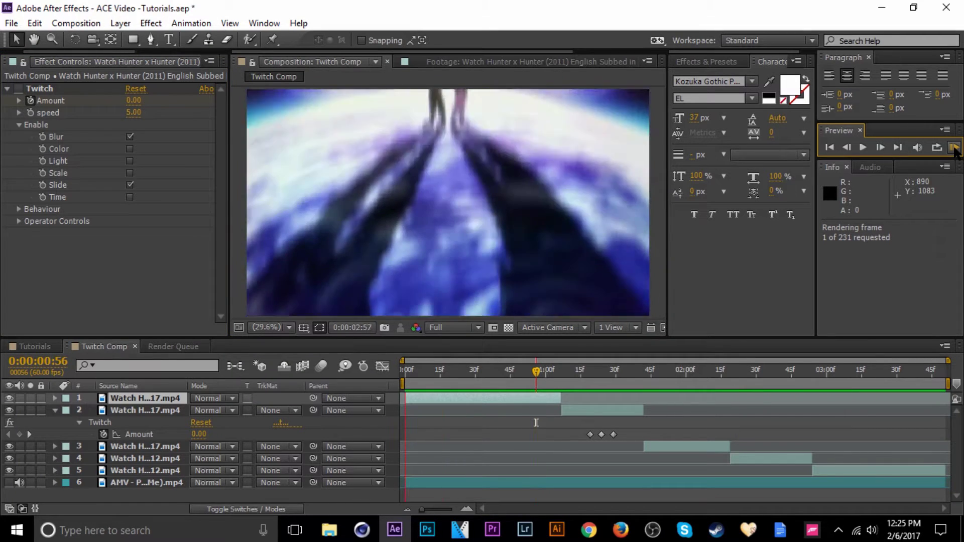
{"action": "left_click", "coordinate": [954, 148]}
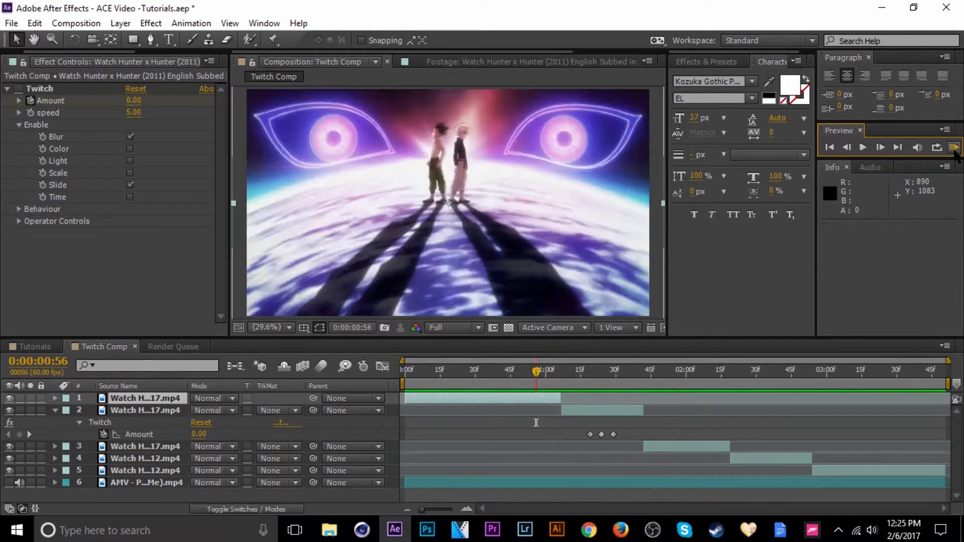
{"action": "left_click", "coordinate": [954, 148]}
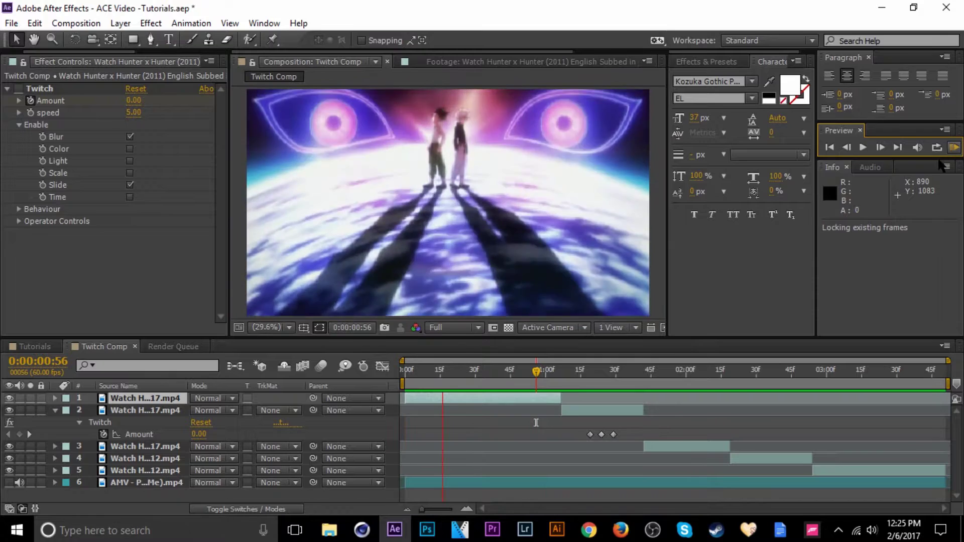
{"action": "left_click", "coordinate": [942, 217]}
{"action": "key", "text": "ctrl+s"}
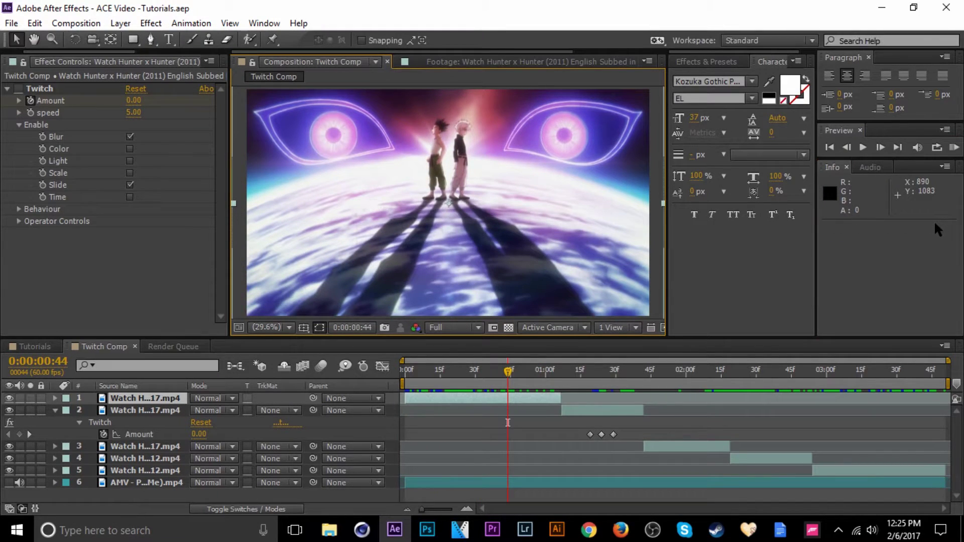
Copy layer 2's three Twitch Amount keyframes and paste them onto layer 3.
{"action": "mouse_move", "coordinate": [609, 381]}
{"action": "left_mouse_down"}
{"action": "mouse_move", "coordinate": [585, 387]}
{"action": "mouse_move", "coordinate": [631, 386]}
{"action": "mouse_move", "coordinate": [578, 389]}
{"action": "mouse_move", "coordinate": [601, 387]}
{"action": "left_mouse_up"}
{"action": "left_click_drag", "start_coordinate": [647, 425], "coordinate": [559, 439]}
{"action": "key", "text": "ctrl+c"}
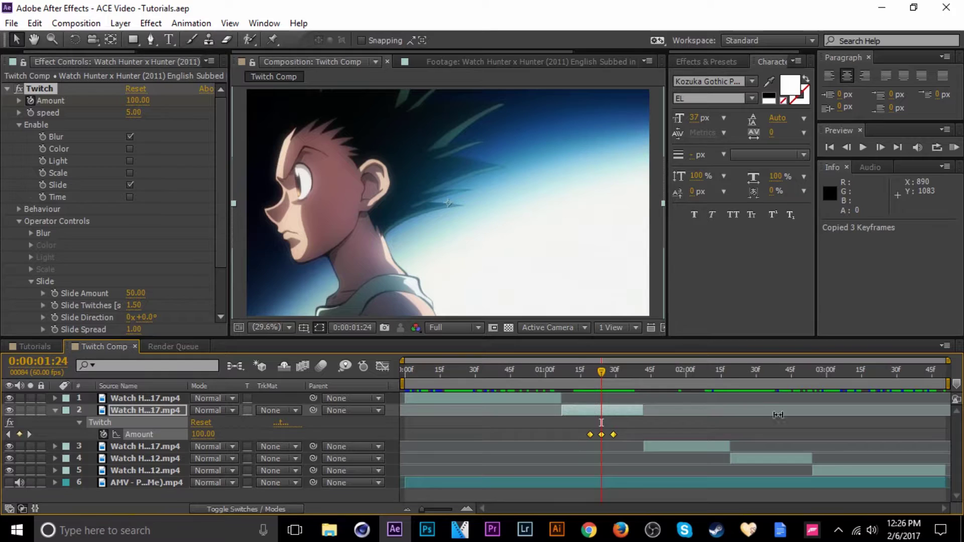
{"action": "left_click_drag", "start_coordinate": [647, 380], "coordinate": [677, 380]}
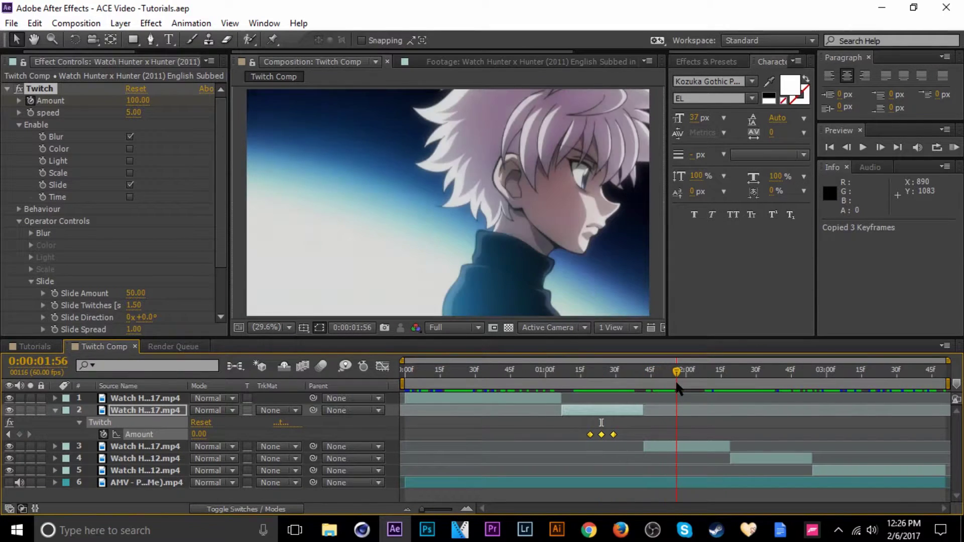
{"action": "left_click", "coordinate": [673, 445]}
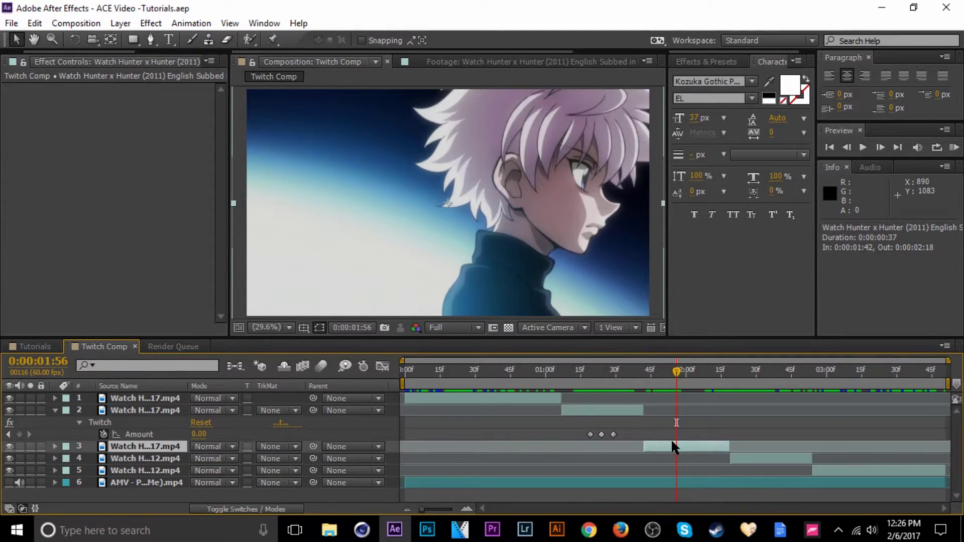
{"action": "key", "text": "ctrl+v"}
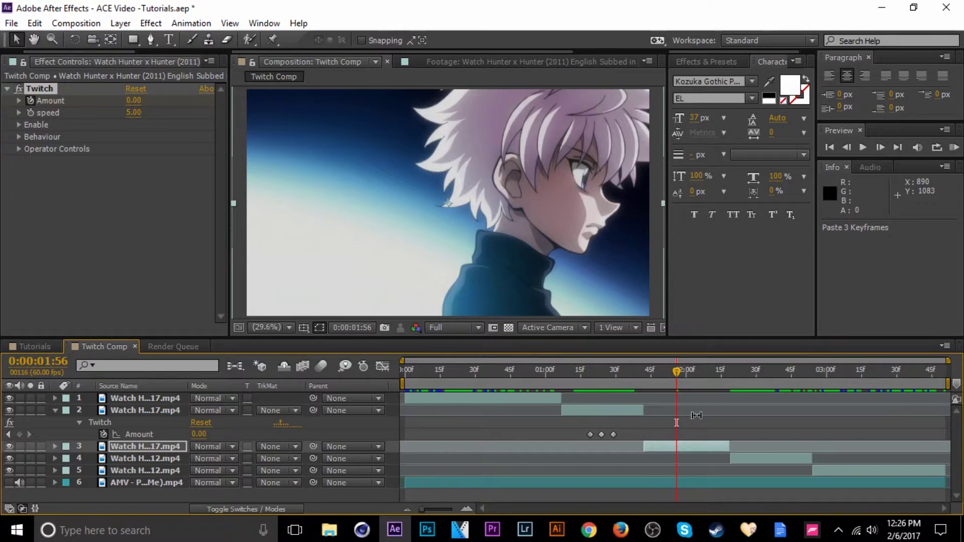
Shift layer 3's pasted Amount keyframes about four frames earlier and review the transition.
{"action": "key", "text": "u"}
{"action": "scroll", "coordinate": [693, 414], "scroll_direction": "down", "scroll_amount": 1}
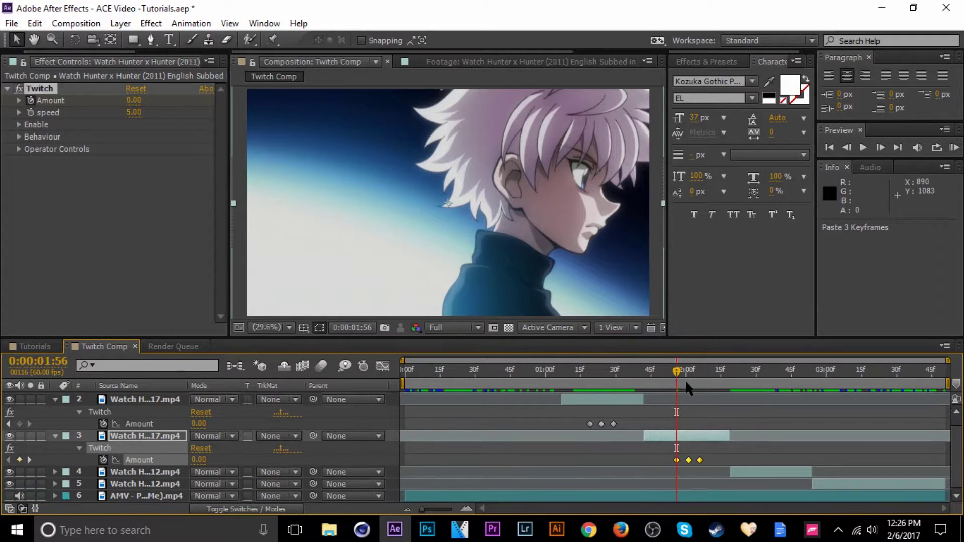
{"action": "left_click", "coordinate": [655, 384]}
{"action": "left_click_drag", "start_coordinate": [655, 384], "coordinate": [703, 376]}
{"action": "left_click", "coordinate": [715, 446]}
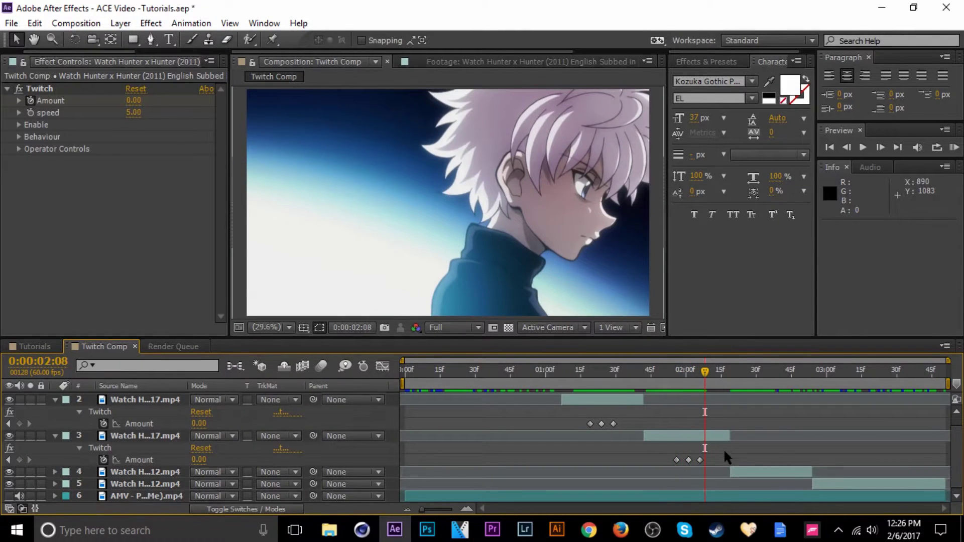
{"action": "left_click_drag", "start_coordinate": [724, 454], "coordinate": [667, 459]}
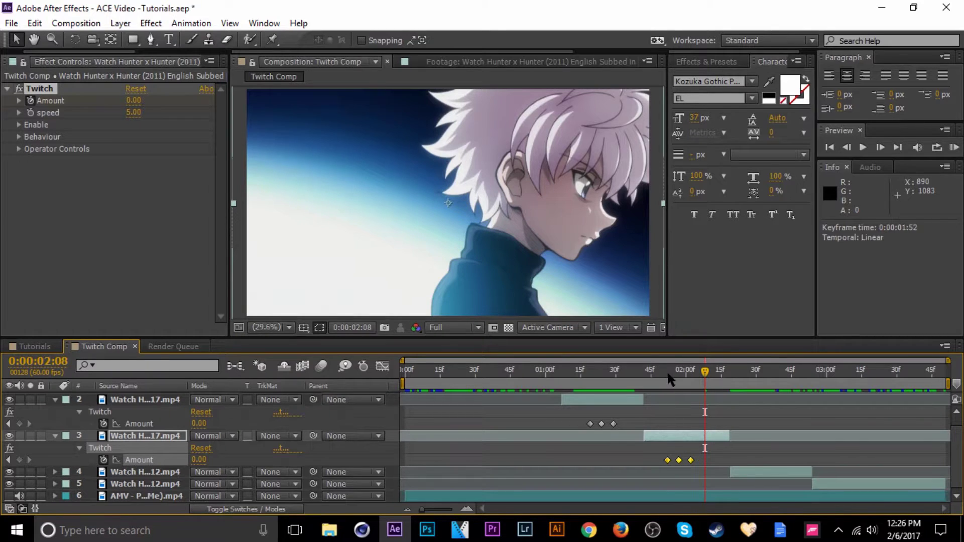
{"action": "left_click", "coordinate": [659, 374]}
{"action": "left_click_drag", "start_coordinate": [659, 373], "coordinate": [680, 391]}
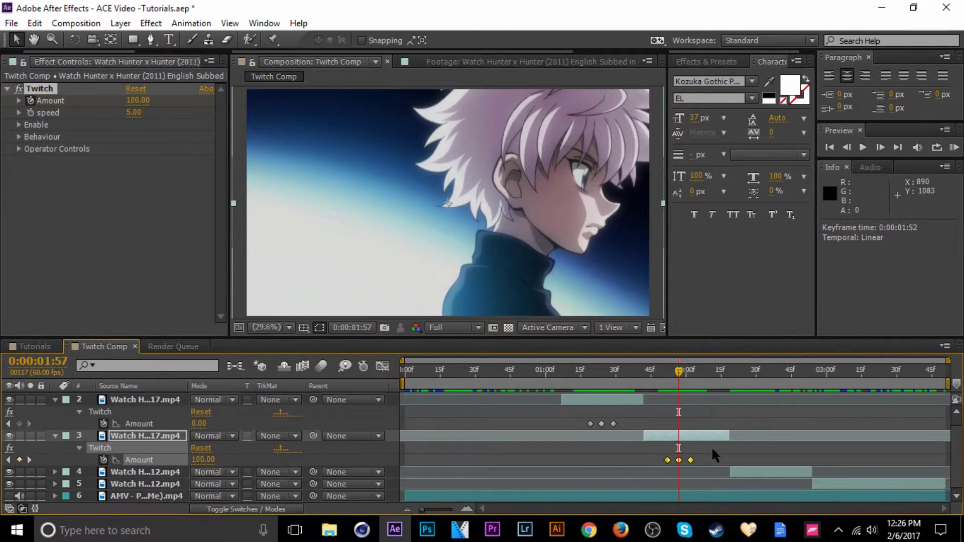
{"action": "left_click", "coordinate": [712, 447]}
Inspect layer 3's Twitch operator settings and enabled modes.
{"action": "left_click", "coordinate": [171, 435]}
{"action": "left_click", "coordinate": [150, 447]}
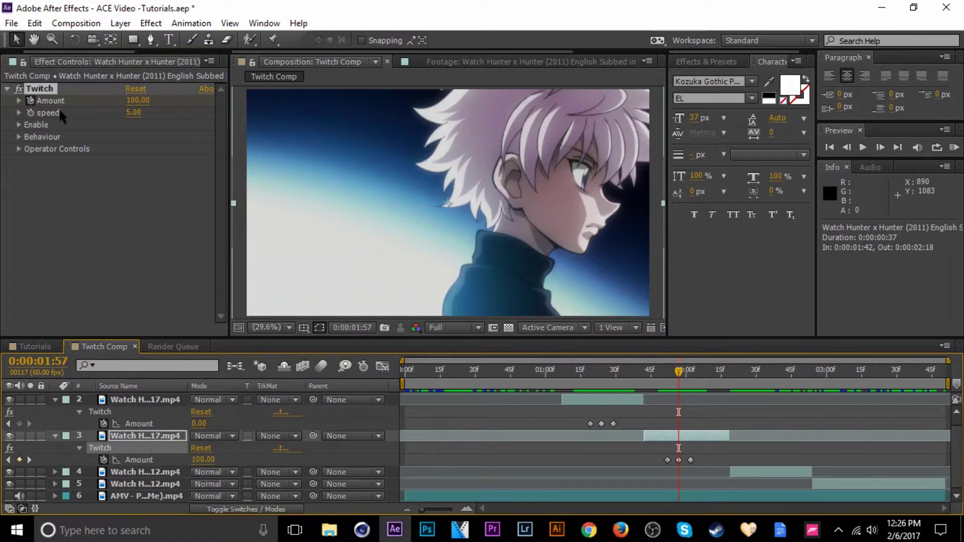
{"action": "left_click", "coordinate": [18, 147]}
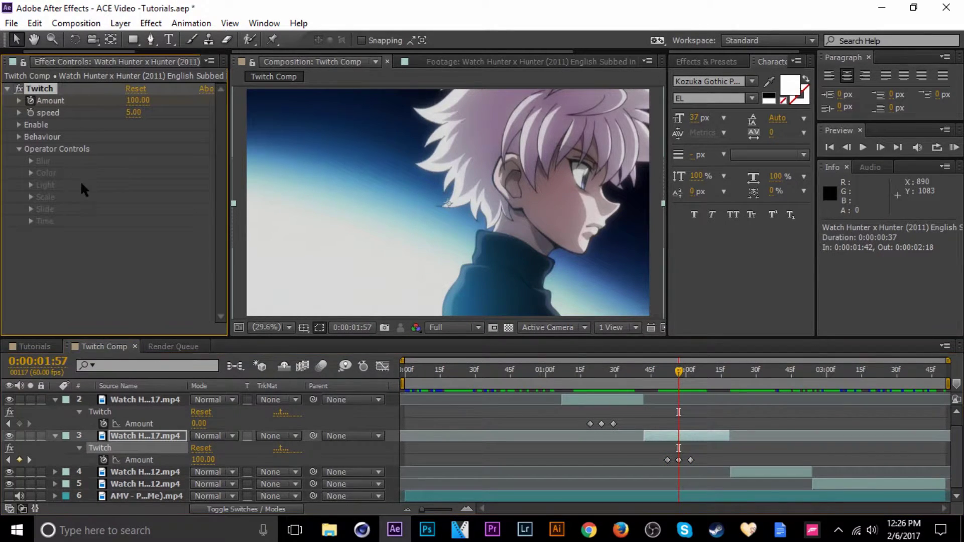
{"action": "left_click", "coordinate": [19, 149]}
{"action": "left_click", "coordinate": [19, 125]}
{"action": "left_click", "coordinate": [19, 124]}
{"action": "left_click", "coordinate": [143, 435]}
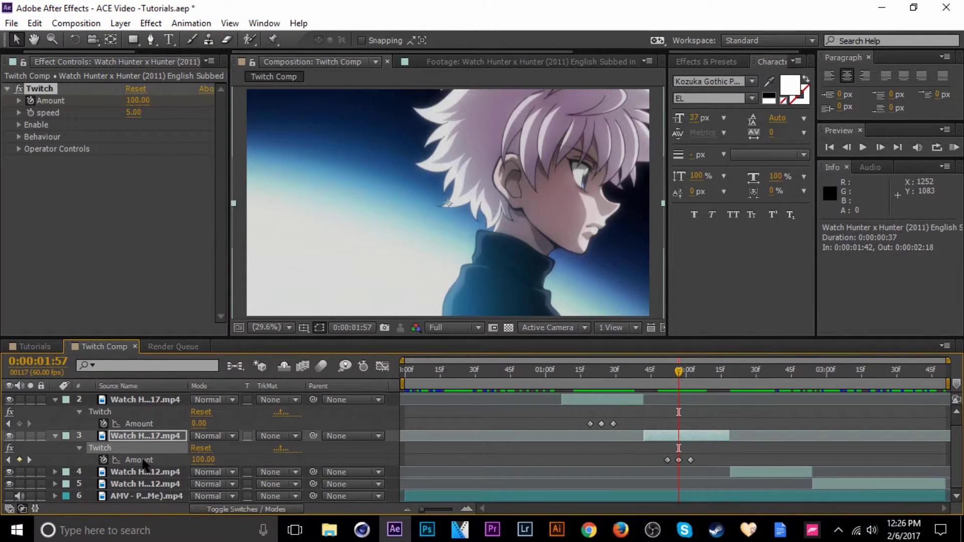
Delete layer 3's Twitch effect and re-paste layer 2's Amount keyframes at 0:00:01:53.
{"action": "key", "text": "Delete"}
{"action": "left_click", "coordinate": [120, 422]}
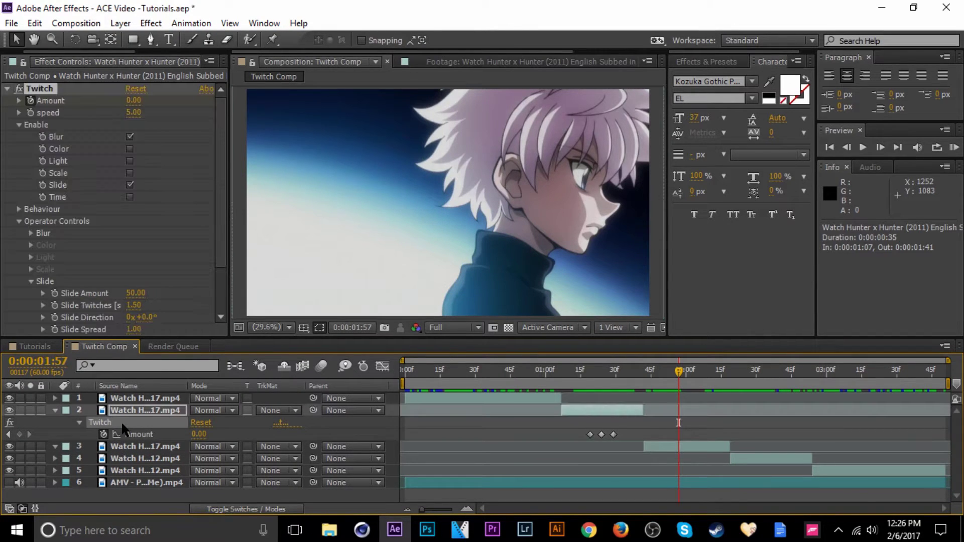
{"action": "left_click_drag", "start_coordinate": [631, 374], "coordinate": [580, 442]}
{"action": "key", "text": "ctrl+c"}
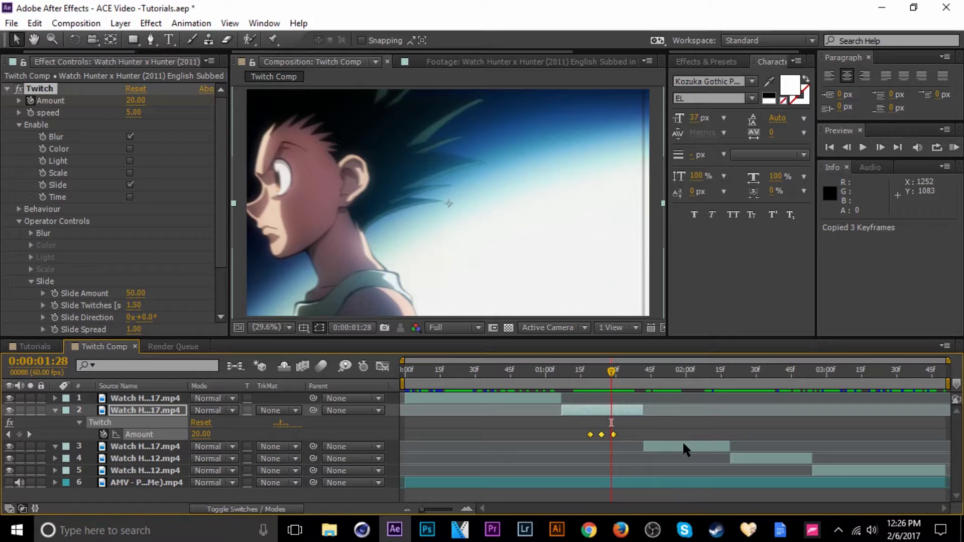
{"action": "left_click", "coordinate": [683, 440]}
{"action": "left_click", "coordinate": [670, 371]}
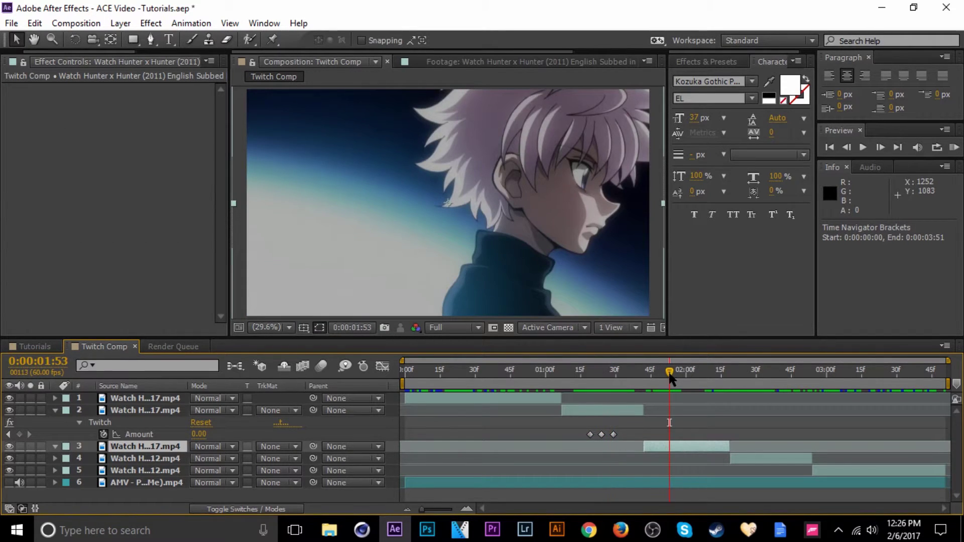
{"action": "key", "text": "ctrl+v"}
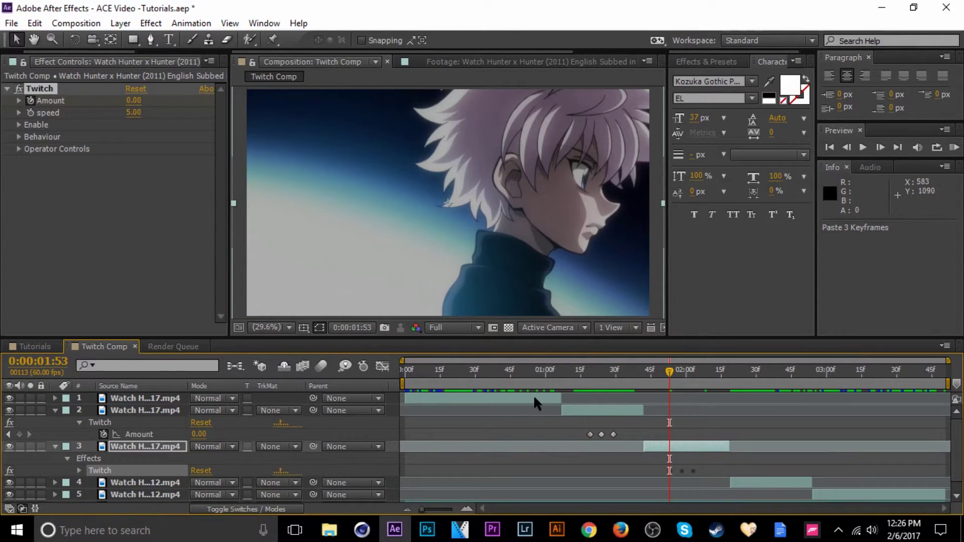
{"action": "left_click_drag", "start_coordinate": [671, 370], "coordinate": [697, 376]}
Enable Slide and Blur on layer 3's Twitch effect and select its Amount keyframes.
{"action": "left_click", "coordinate": [19, 124]}
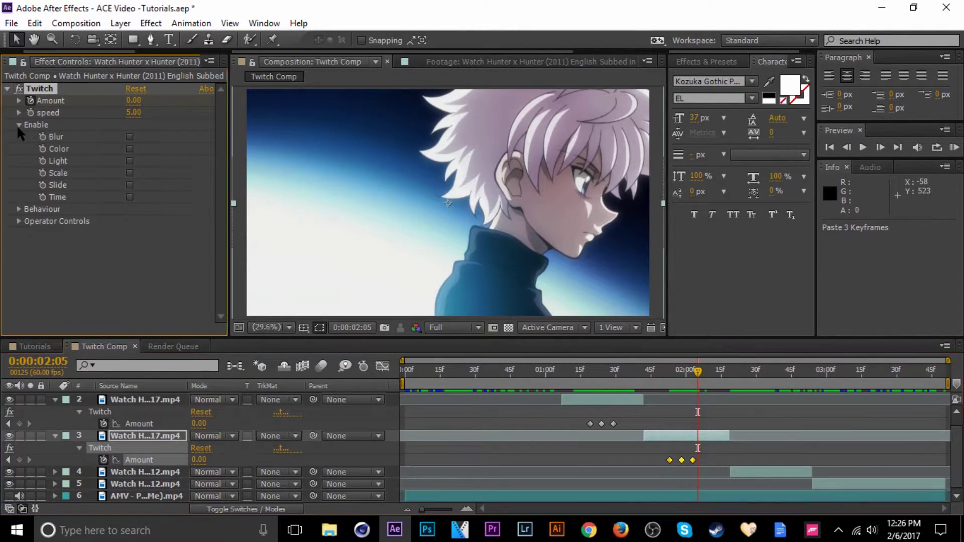
{"action": "left_click", "coordinate": [130, 185]}
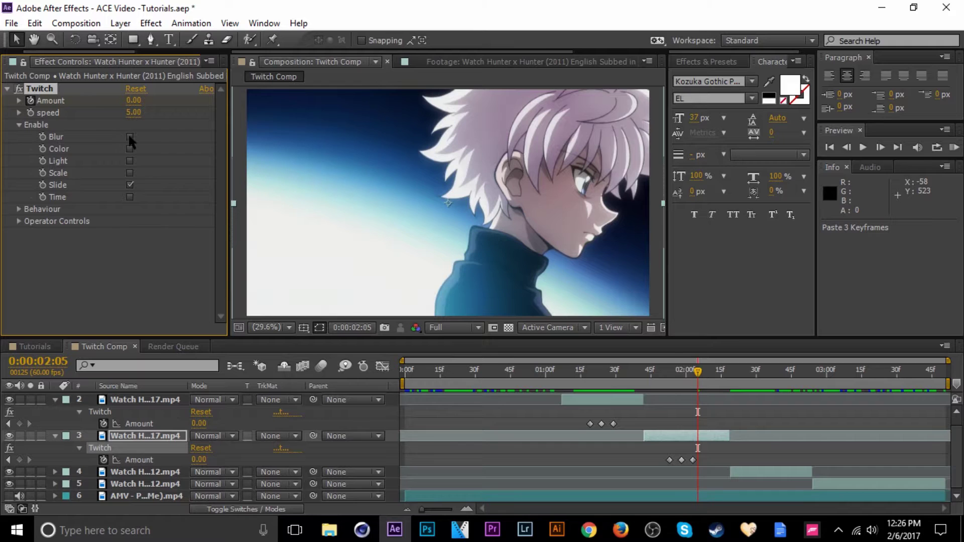
{"action": "left_click", "coordinate": [129, 136]}
{"action": "left_click_drag", "start_coordinate": [687, 376], "coordinate": [707, 374]}
{"action": "left_click", "coordinate": [704, 455]}
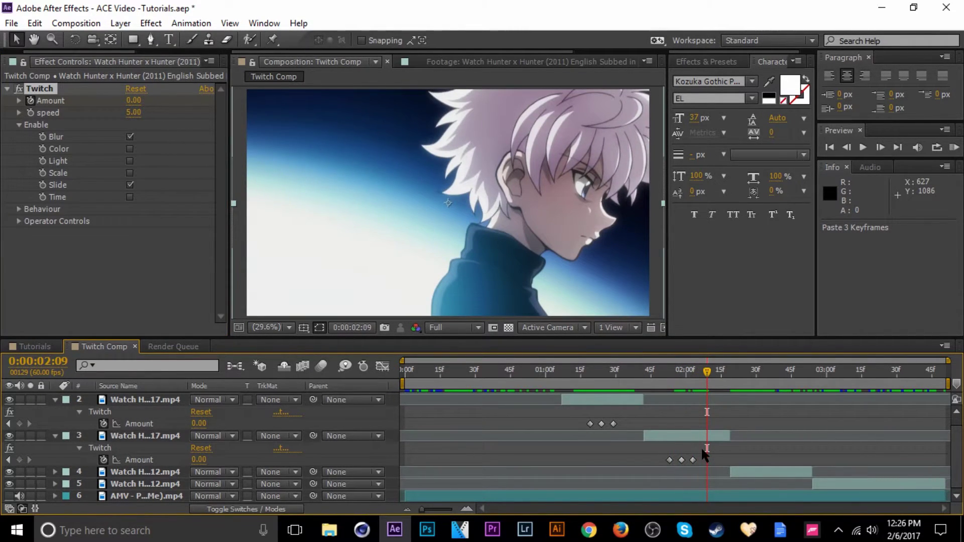
{"action": "left_click", "coordinate": [139, 460]}
{"action": "left_click_drag", "start_coordinate": [733, 445], "coordinate": [674, 460]}
Raise layer 3's Slide Twitches to 1.40, then open the Blur settings.
{"action": "left_click", "coordinate": [19, 221]}
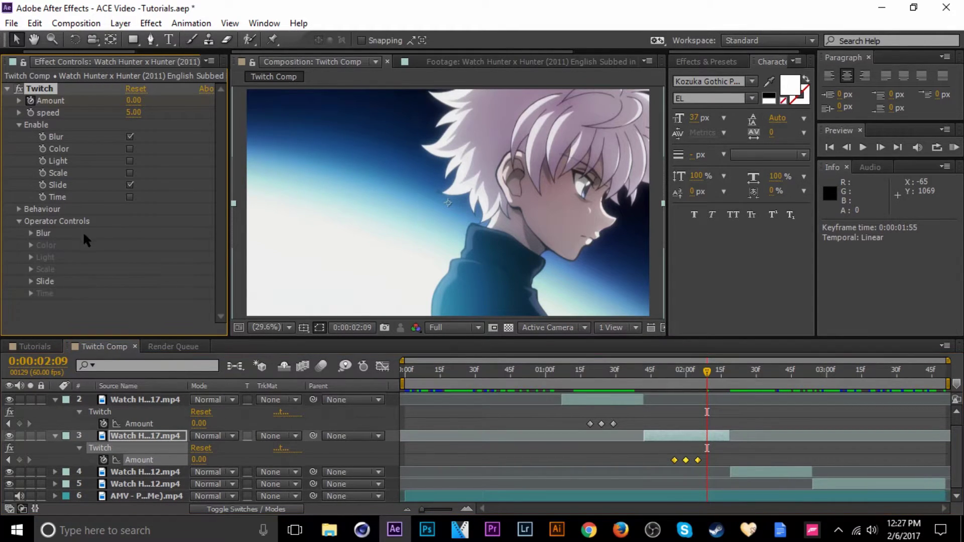
{"action": "left_click", "coordinate": [32, 281]}
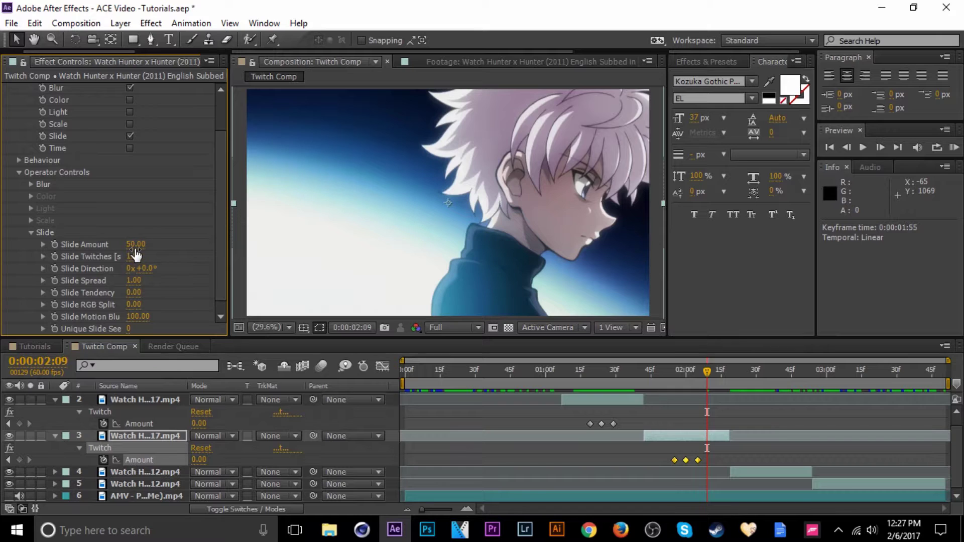
{"action": "left_click_drag", "start_coordinate": [133, 259], "coordinate": [135, 260]}
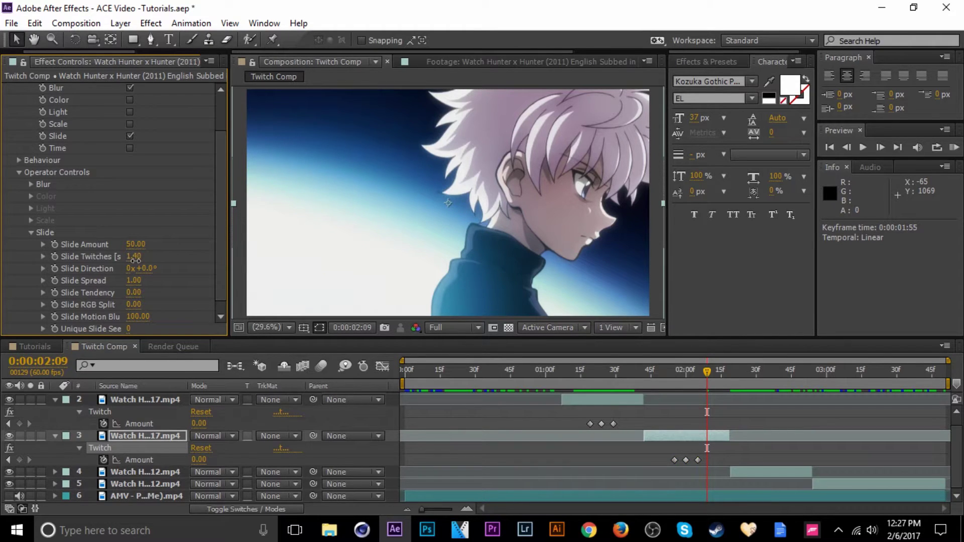
{"action": "scroll", "coordinate": [54, 258], "scroll_direction": "up", "scroll_amount": 2}
{"action": "left_click", "coordinate": [31, 264]}
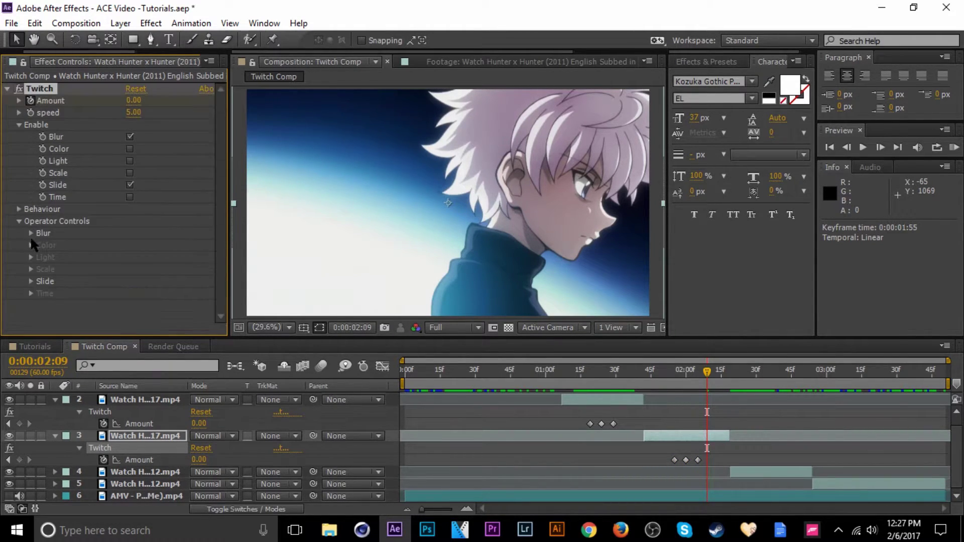
{"action": "left_click", "coordinate": [31, 233]}
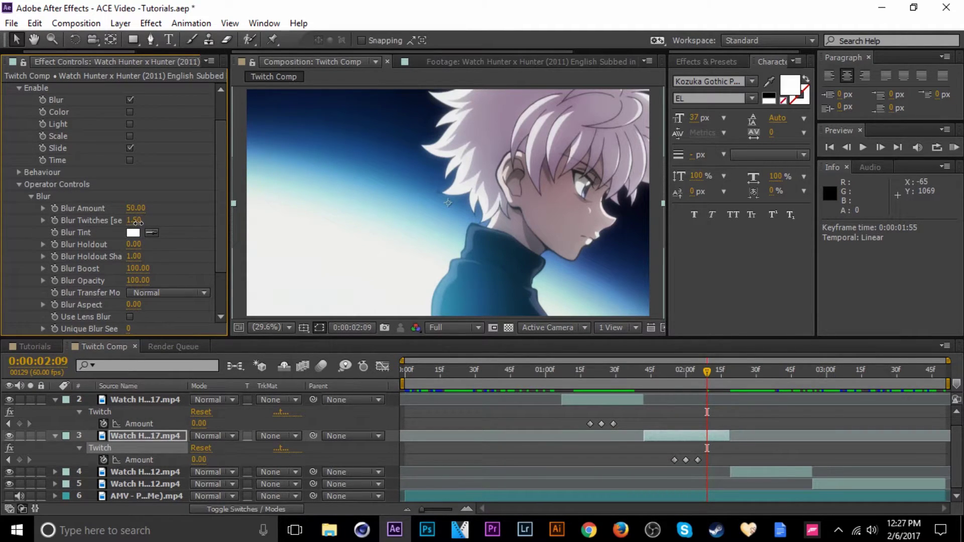
Shift layer 3's first Twitch Amount keyframe one frame earlier and lower the middle keyframe to 58.
{"action": "left_click_drag", "start_coordinate": [706, 369], "coordinate": [686, 371]}
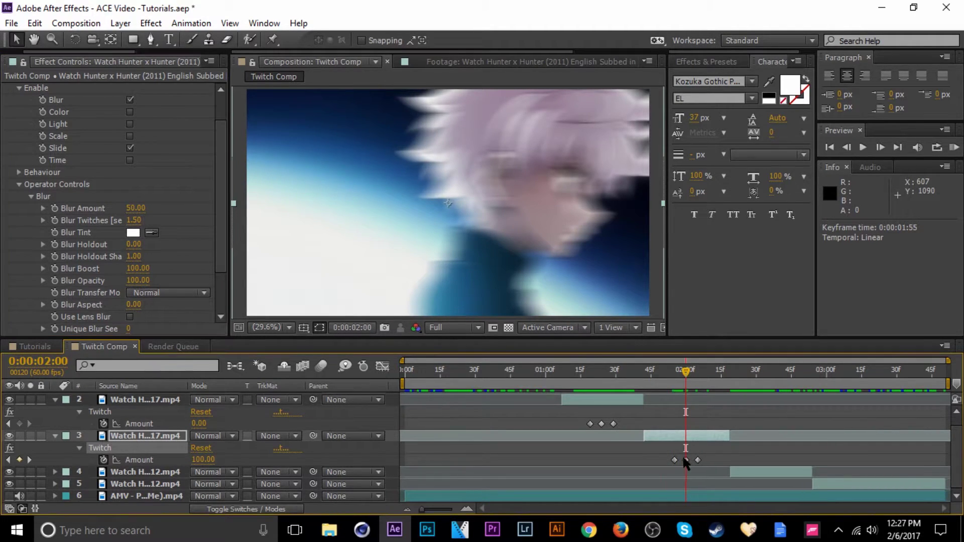
{"action": "left_click_drag", "start_coordinate": [675, 460], "coordinate": [673, 460]}
{"action": "left_click", "coordinate": [148, 436]}
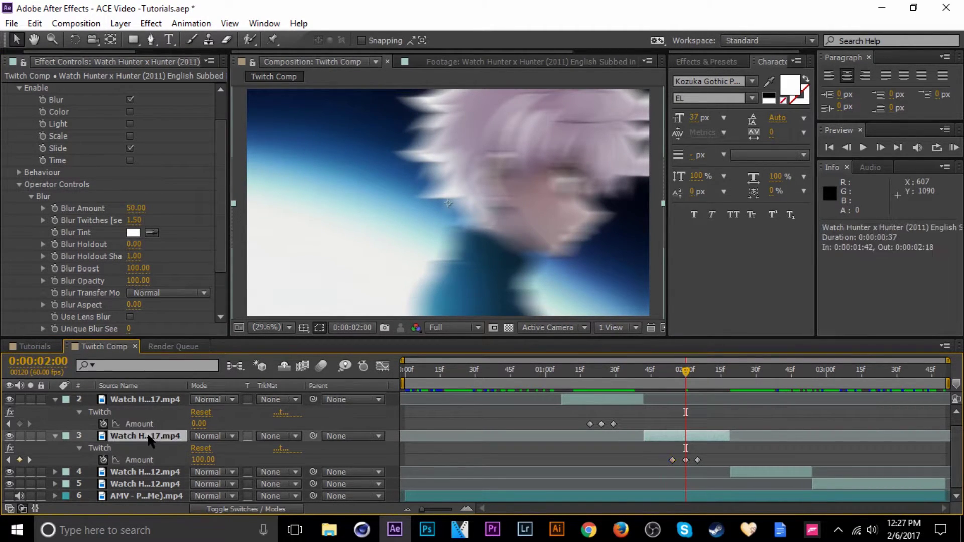
{"action": "left_click", "coordinate": [258, 461]}
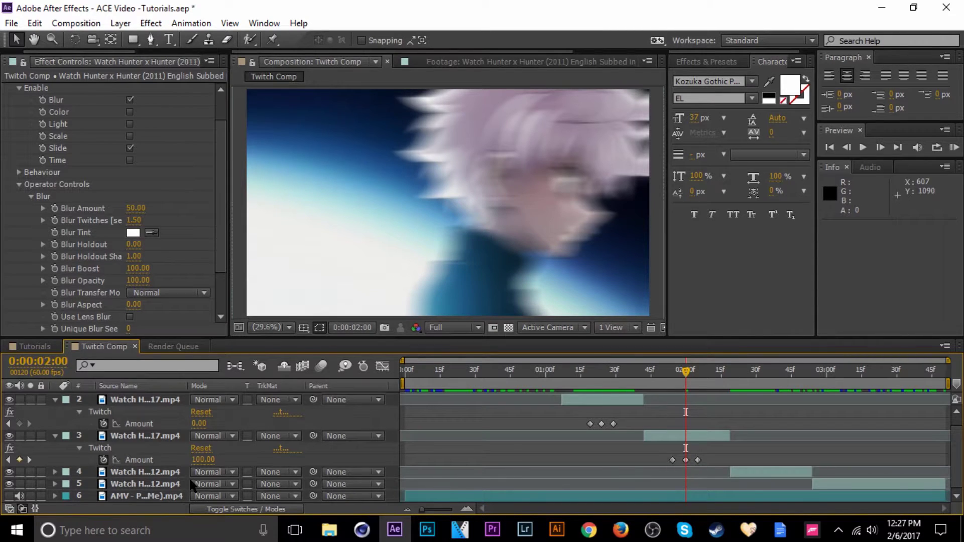
{"action": "left_click", "coordinate": [139, 435]}
{"action": "left_click_drag", "start_coordinate": [199, 467], "coordinate": [185, 469]}
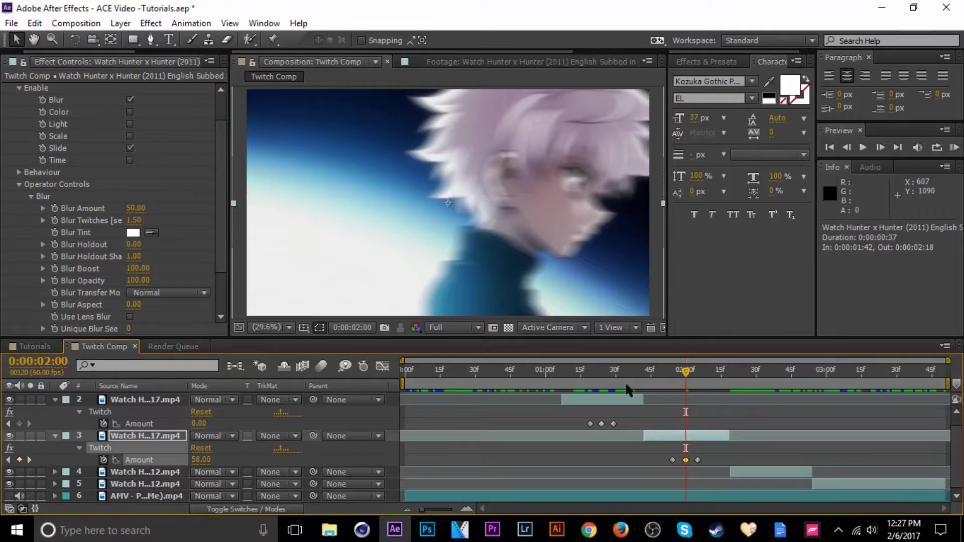
RAM preview the revised transition, then select layer 3's three Amount keyframes.
{"action": "left_click", "coordinate": [954, 148]}
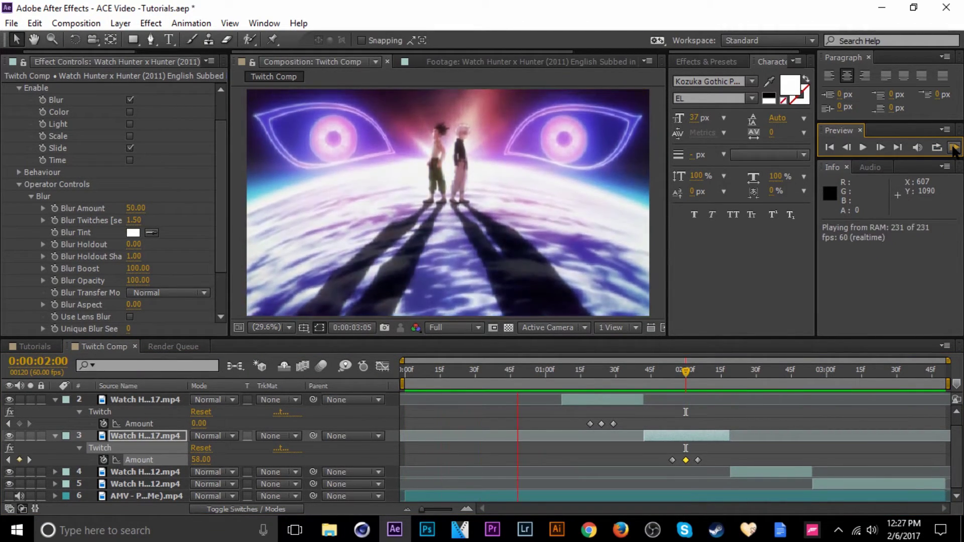
{"action": "left_click", "coordinate": [730, 371]}
{"action": "left_click_drag", "start_coordinate": [710, 453], "coordinate": [663, 461]}
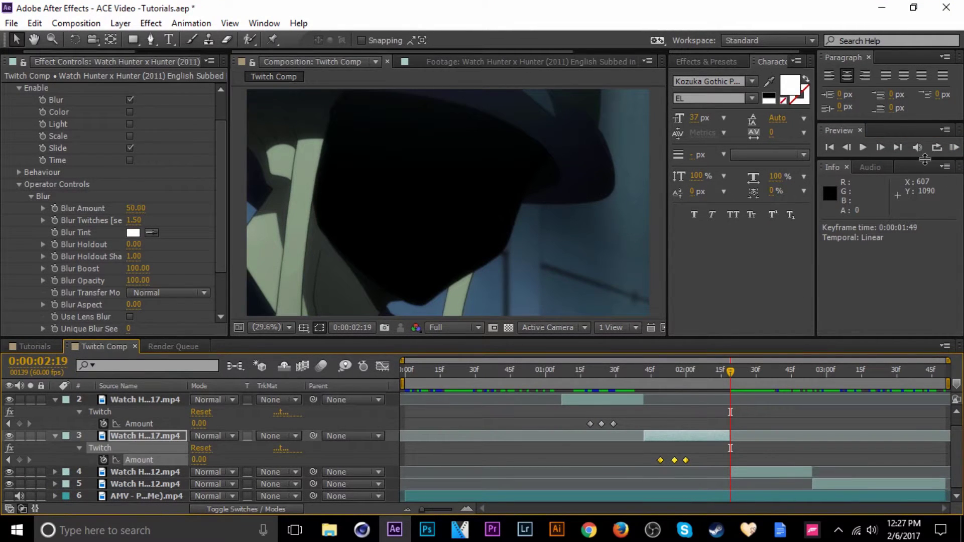
Preview and shift layer 3's Amount keyframes earlier, placing the third at 0:00:02:00.
{"action": "left_click", "coordinate": [953, 147]}
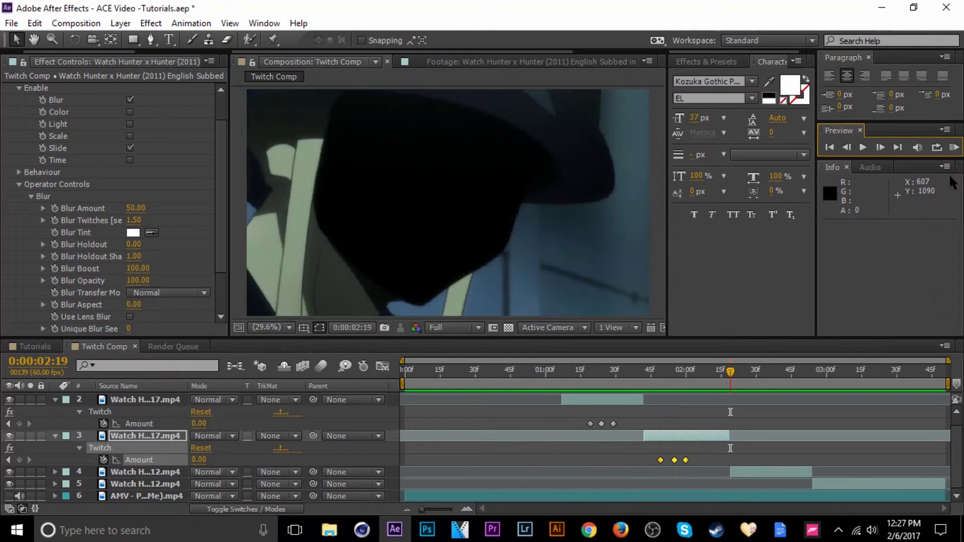
{"action": "mouse_move", "coordinate": [692, 454]}
{"action": "left_mouse_down"}
{"action": "mouse_move", "coordinate": [655, 464]}
{"action": "mouse_move", "coordinate": [702, 460]}
{"action": "mouse_move", "coordinate": [677, 461]}
{"action": "left_mouse_up"}
{"action": "left_click", "coordinate": [676, 461]}
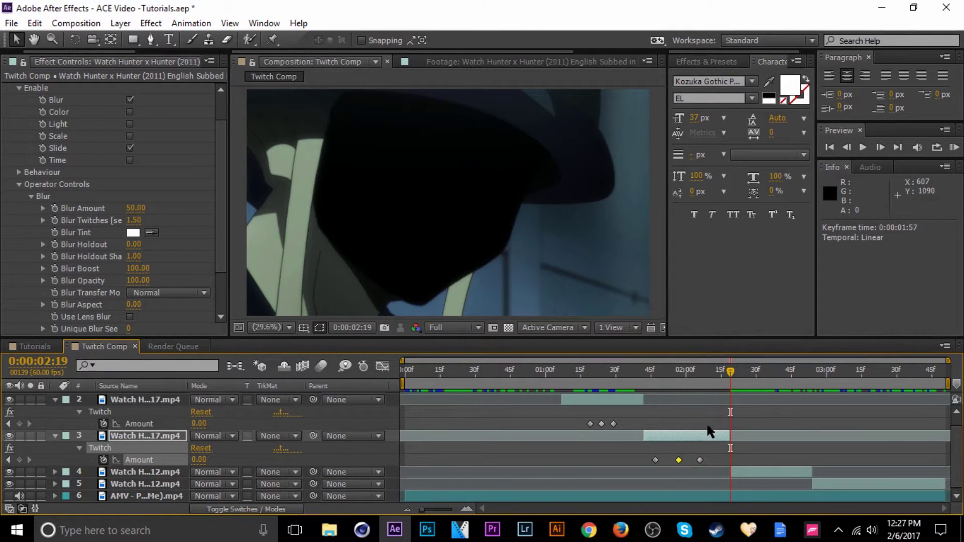
Preview again, move the keyframes to span 0:00:01:45–0:00:02:01, save, and select the Twitch effect.
{"action": "left_click", "coordinate": [954, 147]}
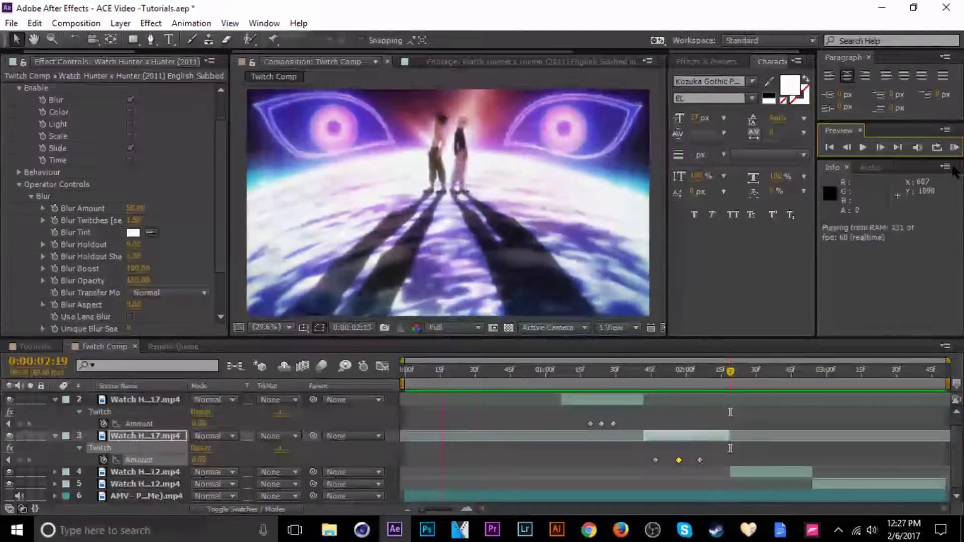
{"action": "key", "text": "space"}
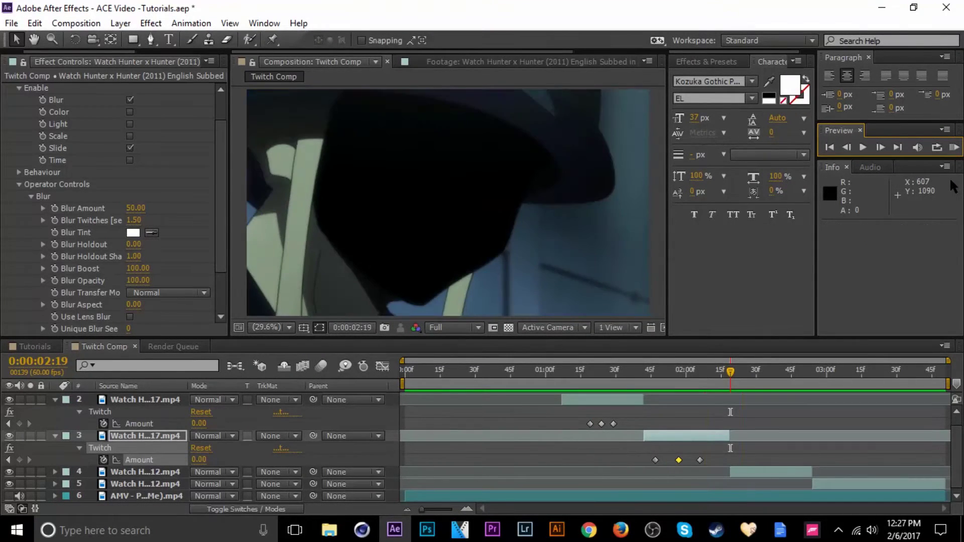
{"action": "left_click_drag", "start_coordinate": [655, 460], "coordinate": [669, 461]}
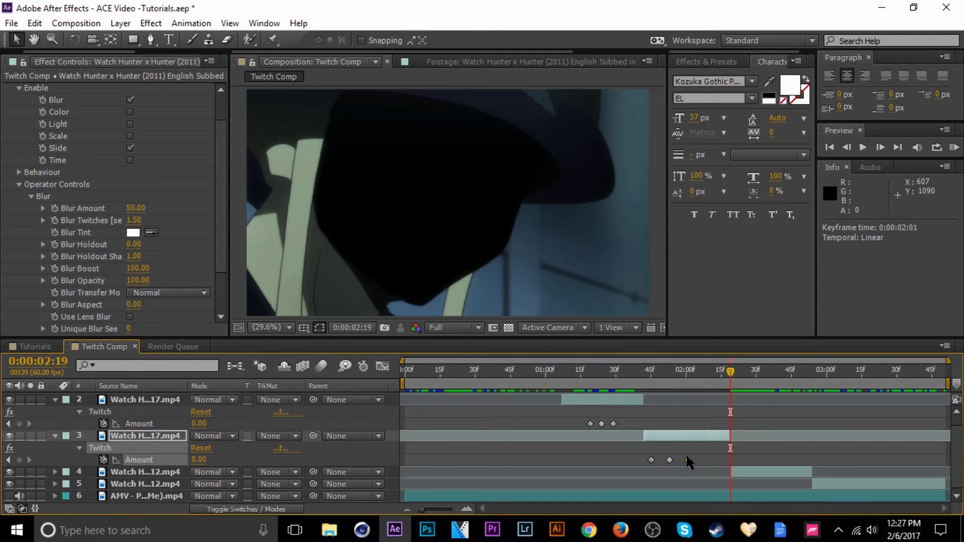
{"action": "key", "text": "ctrl+s"}
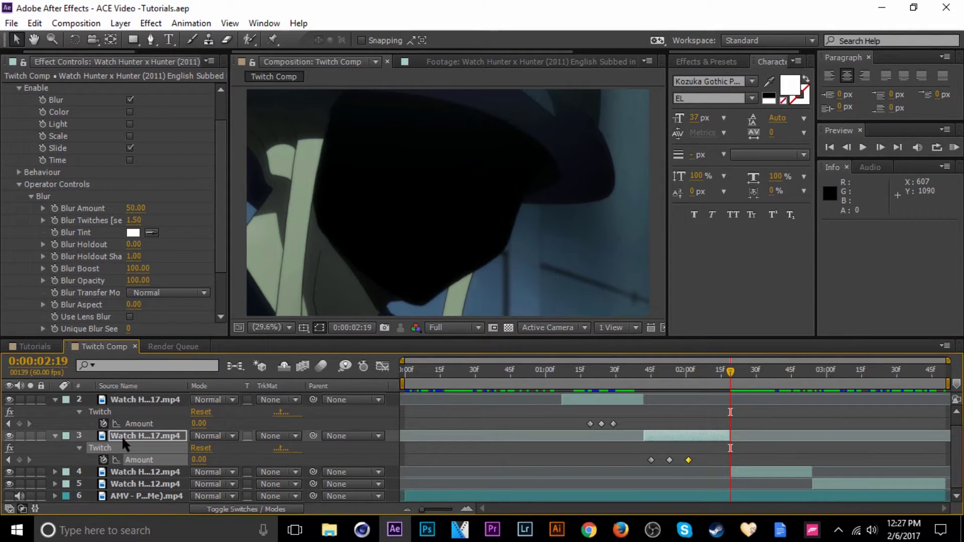
{"action": "left_click", "coordinate": [122, 446]}
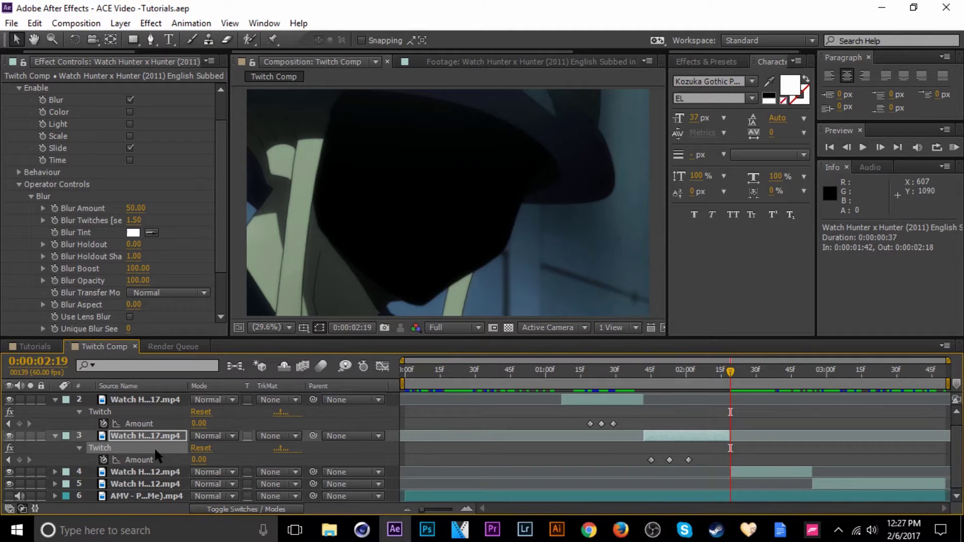
Paste the Twitch keyframes onto layer 4 at its clip start and reveal them with U.
{"action": "left_click_drag", "start_coordinate": [741, 382], "coordinate": [747, 391]}
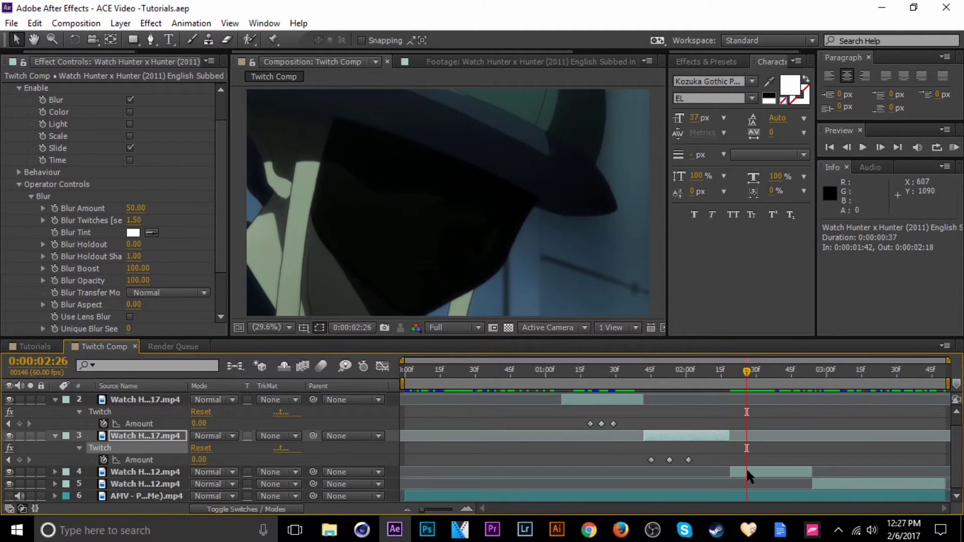
{"action": "left_click", "coordinate": [743, 472]}
{"action": "key", "text": "ctrl+v"}
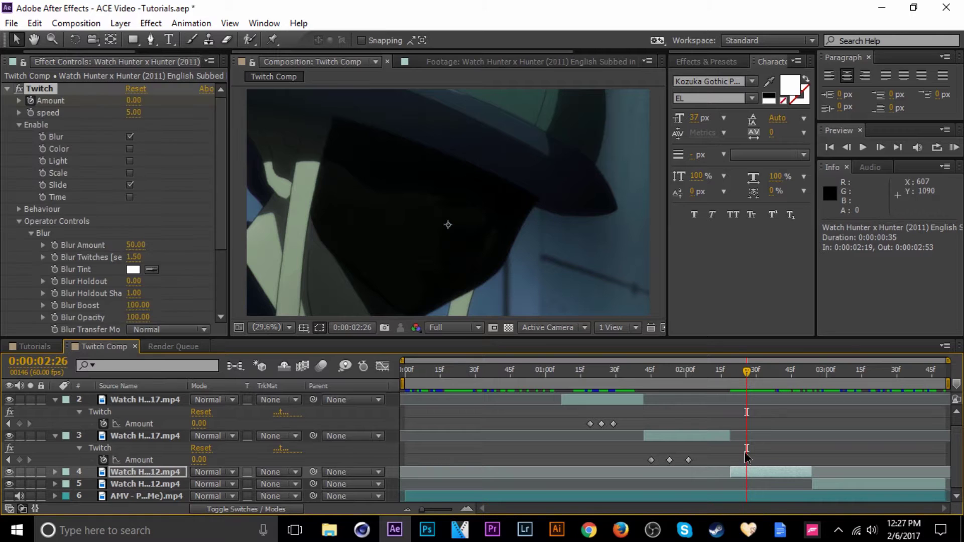
{"action": "key", "text": "u"}
Scrub and RAM preview layer 4's transition, then select its three Amount keyframes.
{"action": "left_click", "coordinate": [761, 384]}
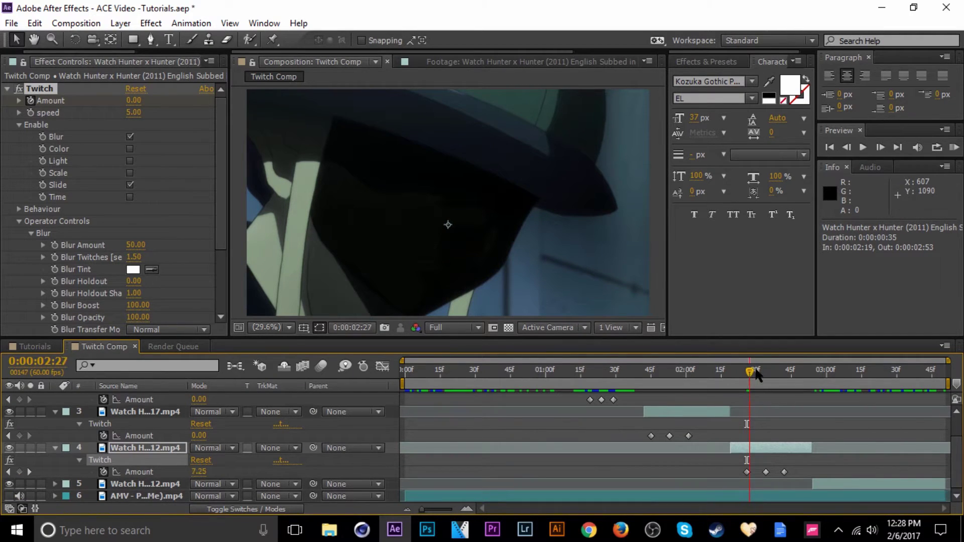
{"action": "left_click_drag", "start_coordinate": [767, 382], "coordinate": [628, 398]}
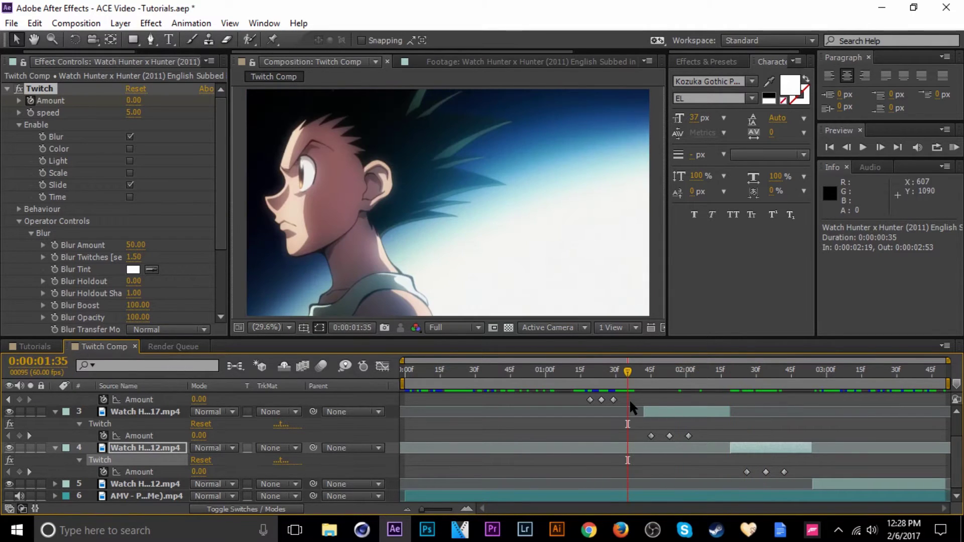
{"action": "left_click", "coordinate": [954, 148]}
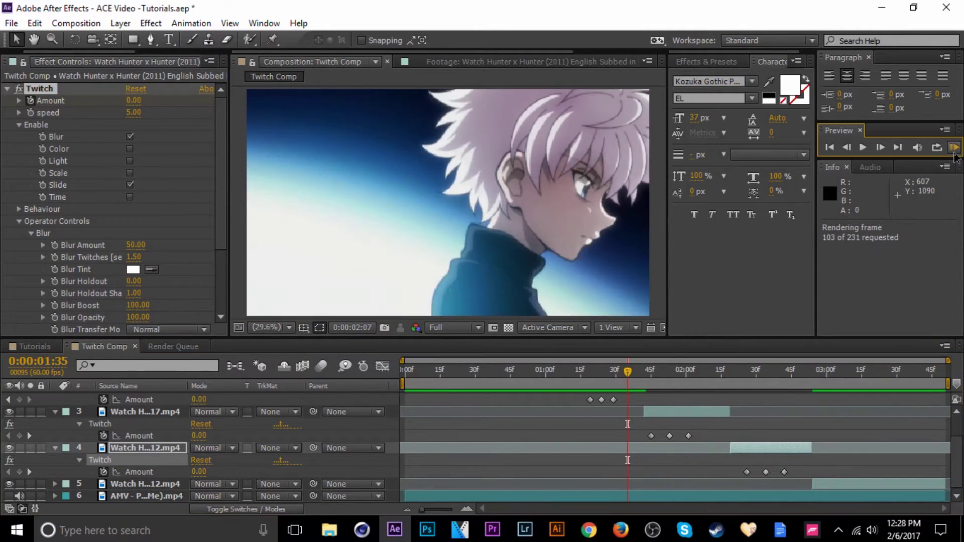
{"action": "left_click", "coordinate": [831, 372]}
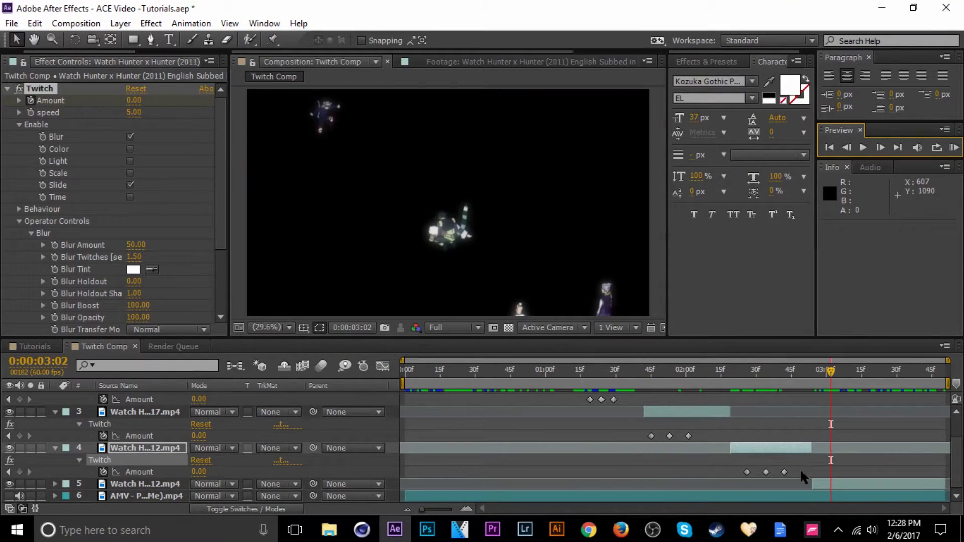
{"action": "left_click_drag", "start_coordinate": [801, 470], "coordinate": [725, 472]}
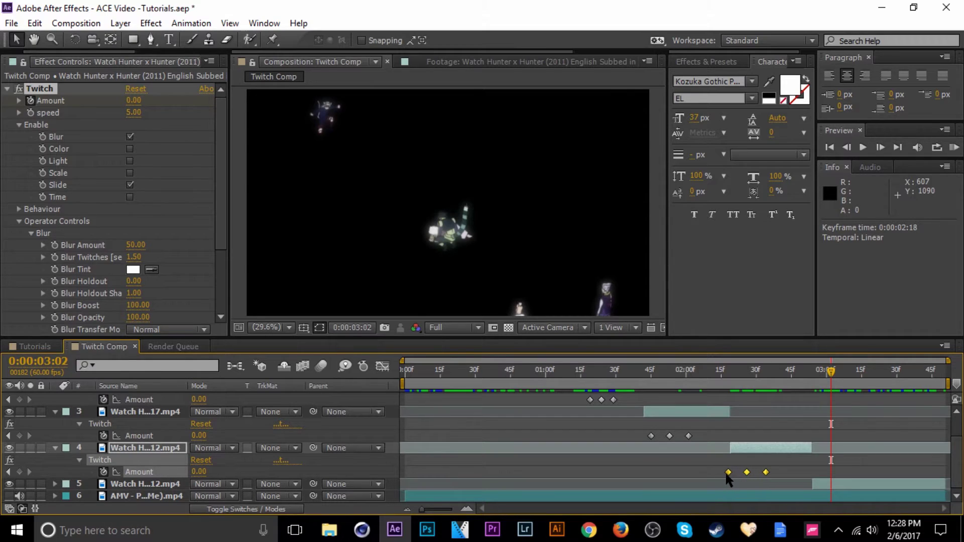
Paste the Twitch keyframes onto layer 5 at its in-point, one frame earlier, and check the transition.
{"action": "left_click", "coordinate": [865, 483]}
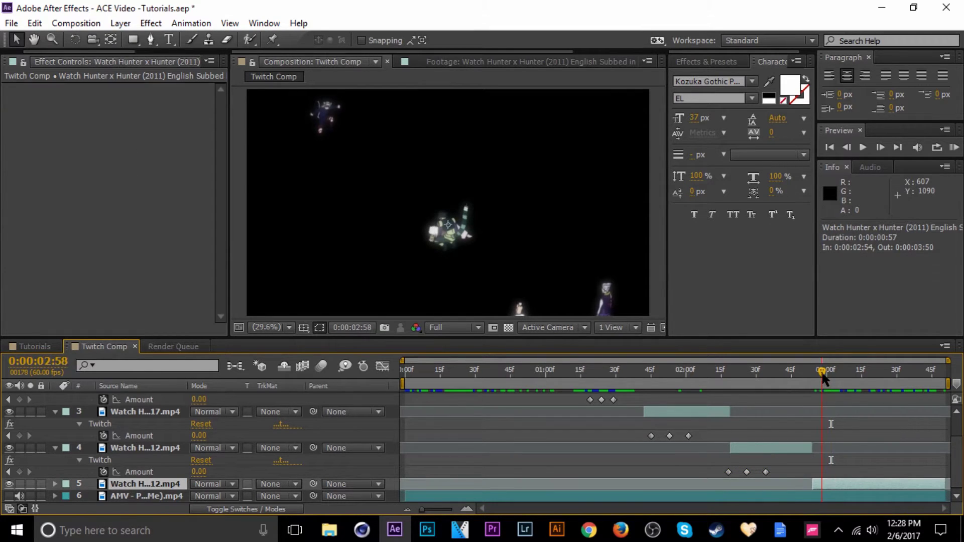
{"action": "left_click", "coordinate": [823, 373]}
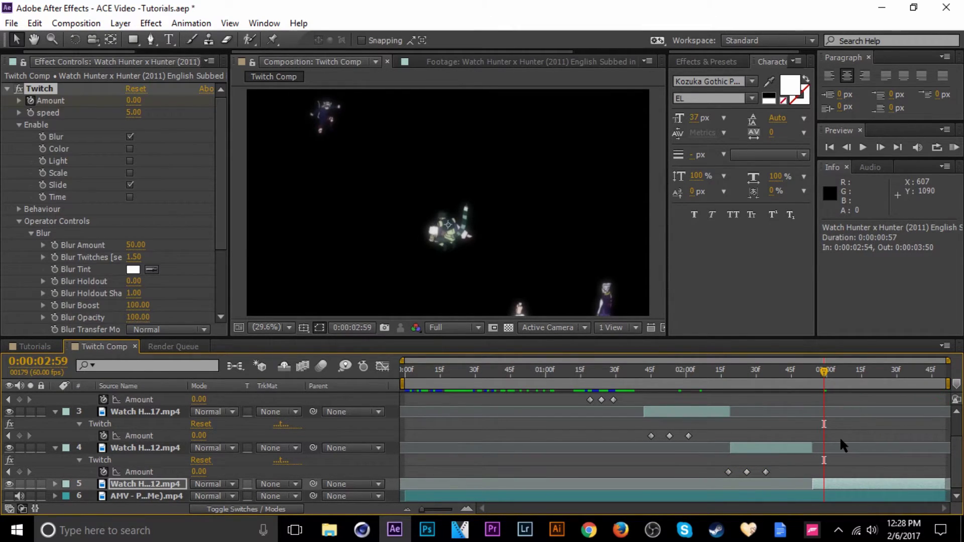
{"action": "key", "text": "ctrl+v"}
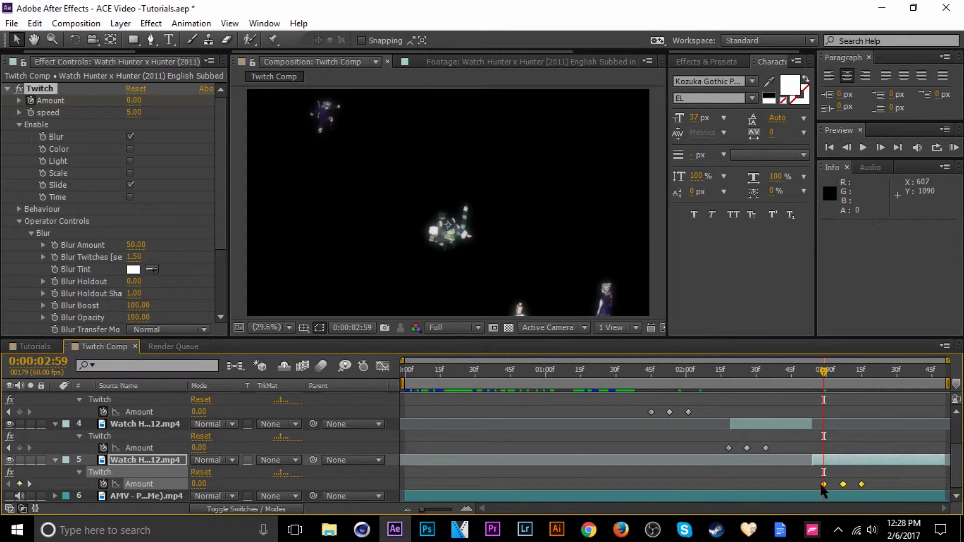
{"action": "mouse_move", "coordinate": [821, 483]}
{"action": "left_mouse_down"}
{"action": "mouse_move", "coordinate": [831, 482]}
{"action": "mouse_move", "coordinate": [822, 467]}
{"action": "left_mouse_up"}
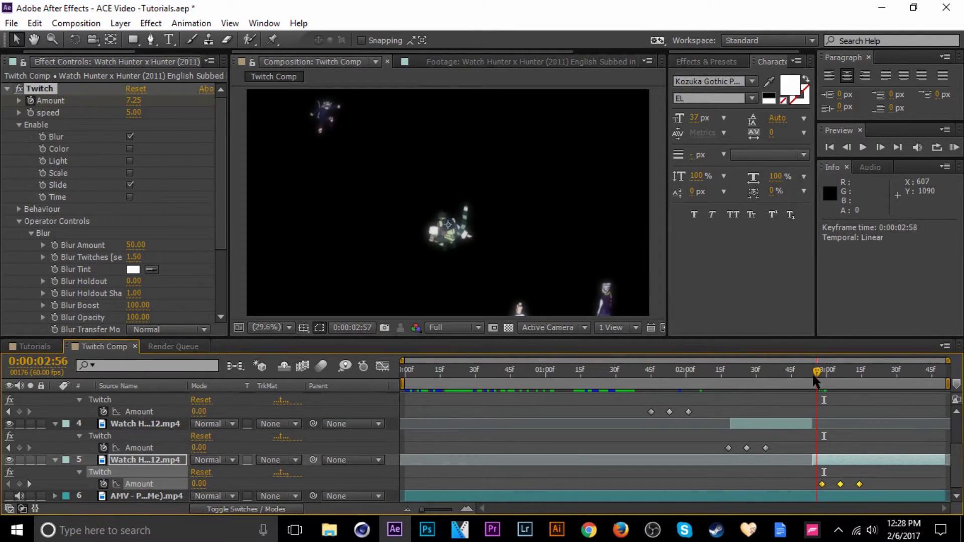
{"action": "key", "text": "space"}
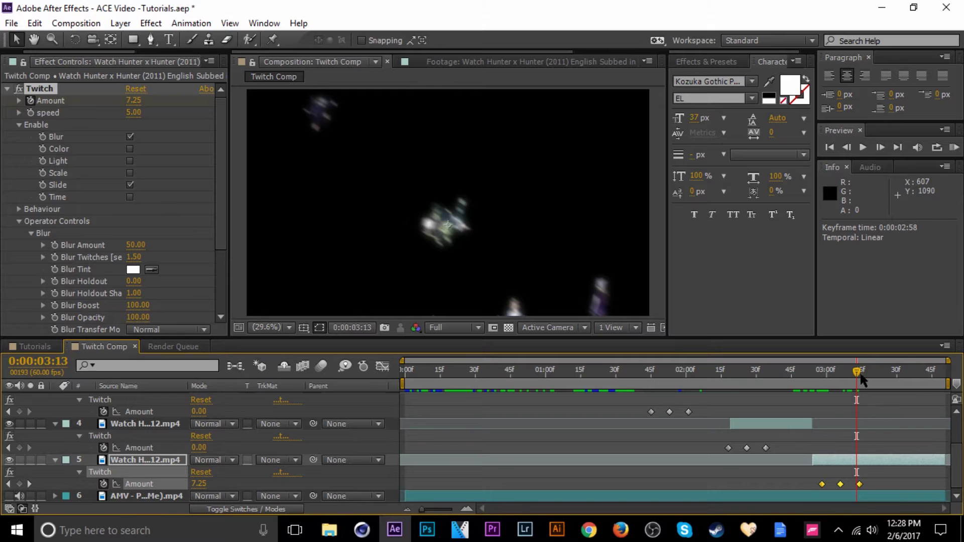
{"action": "mouse_move", "coordinate": [861, 380]}
{"action": "left_mouse_down"}
{"action": "mouse_move", "coordinate": [828, 376]}
{"action": "mouse_move", "coordinate": [853, 375]}
{"action": "mouse_move", "coordinate": [833, 401]}
{"action": "mouse_move", "coordinate": [857, 395]}
{"action": "mouse_move", "coordinate": [869, 372]}
{"action": "mouse_move", "coordinate": [857, 396]}
{"action": "left_mouse_up"}
{"action": "left_click", "coordinate": [886, 461]}
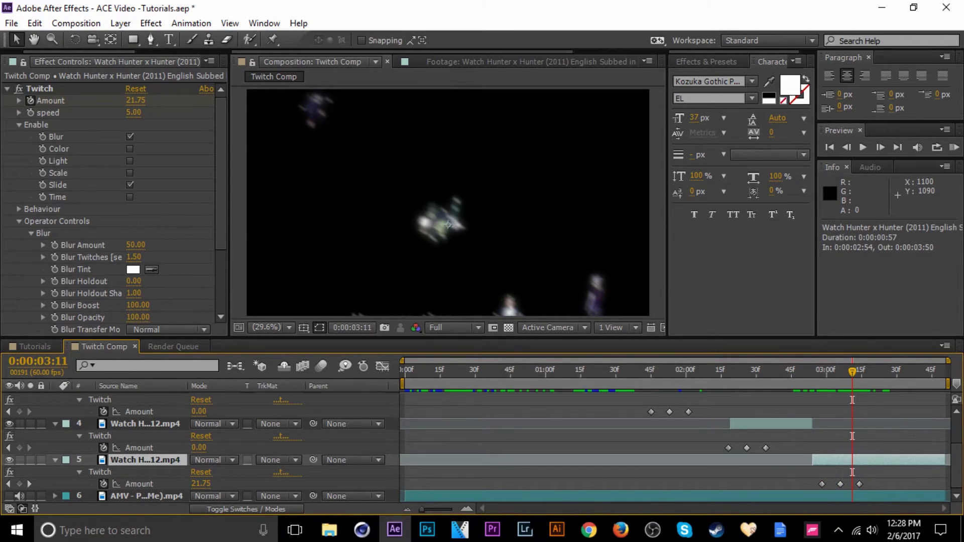
Scale layer 5 to 146%, save the project, and RAM preview the composition.
{"action": "key", "text": "s"}
{"action": "left_click_drag", "start_coordinate": [242, 484], "coordinate": [270, 486]}
{"action": "key", "text": "ctrl+s"}
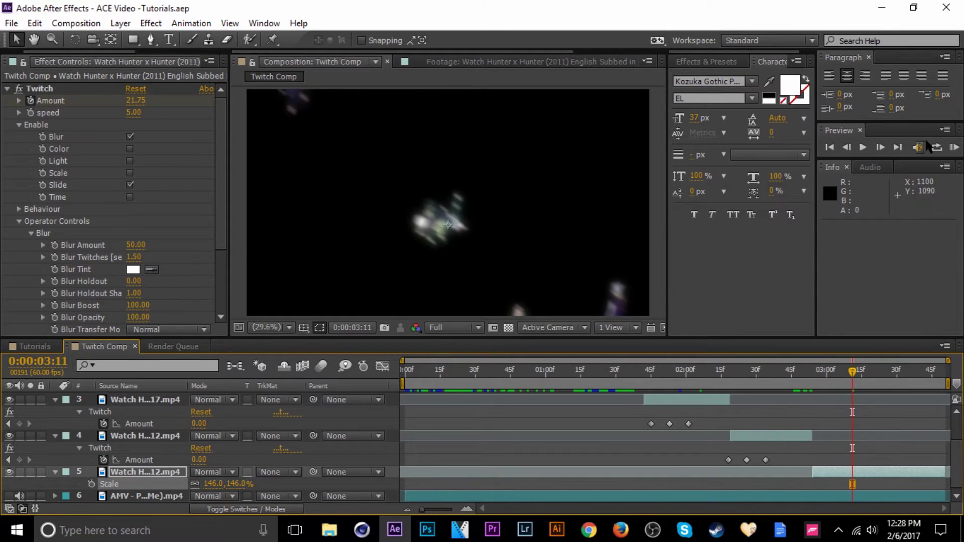
{"action": "left_click", "coordinate": [953, 148]}
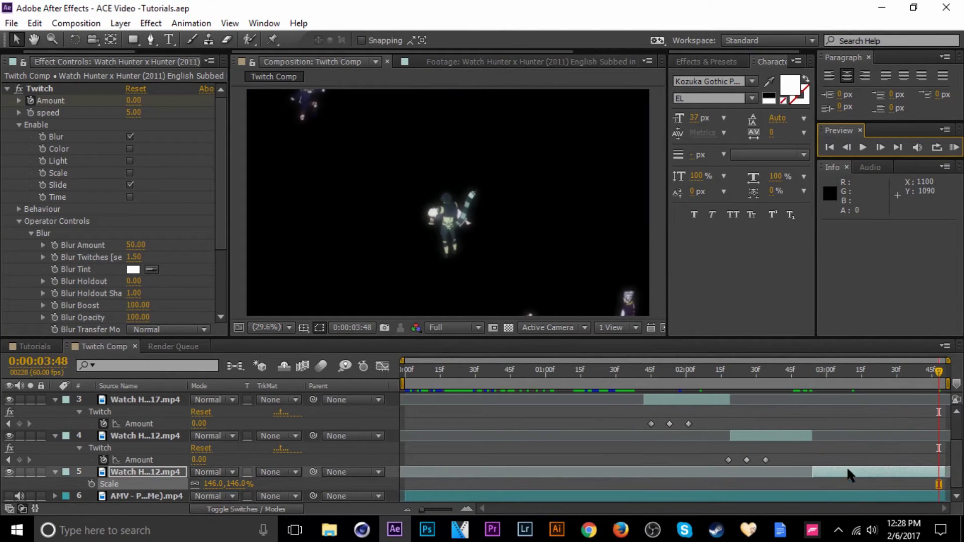
Check layer 5's middle Amount keyframe at 0:00:03:06 (29.00), save, and collapse its Twitch properties.
{"action": "key", "text": "u"}
{"action": "key", "text": "u"}
{"action": "left_click_drag", "start_coordinate": [843, 372], "coordinate": [837, 376]}
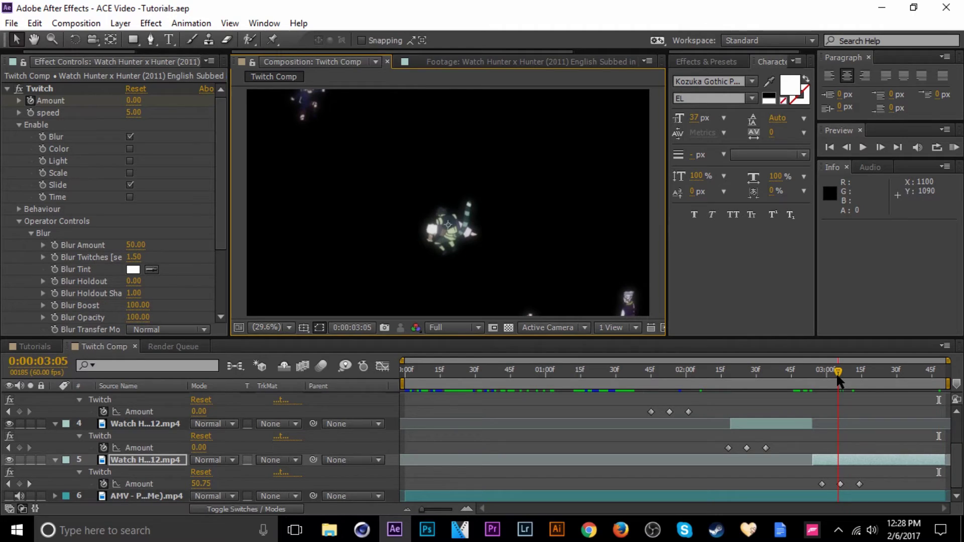
{"action": "left_click", "coordinate": [29, 484]}
{"action": "left_click", "coordinate": [749, 479]}
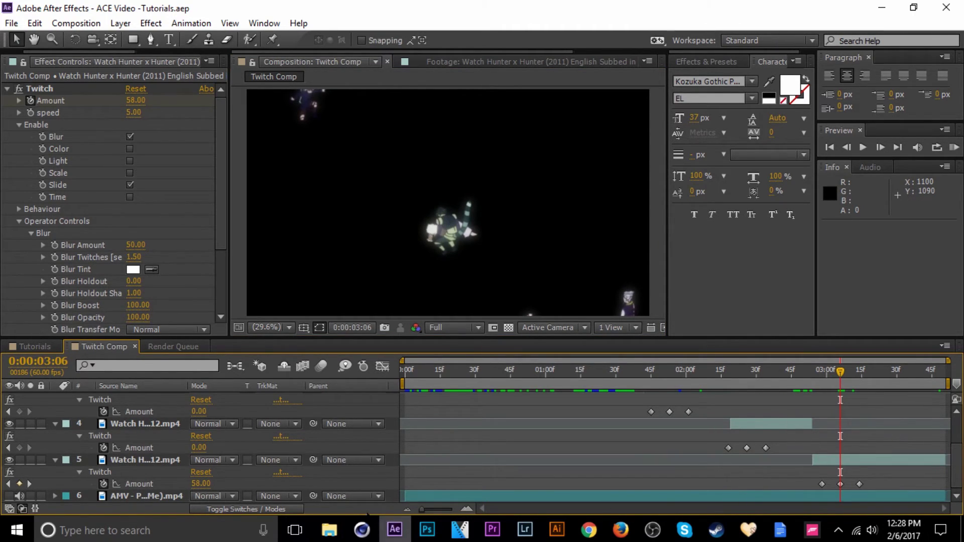
{"action": "left_click", "coordinate": [179, 487]}
{"action": "key", "text": "ctrl+s"}
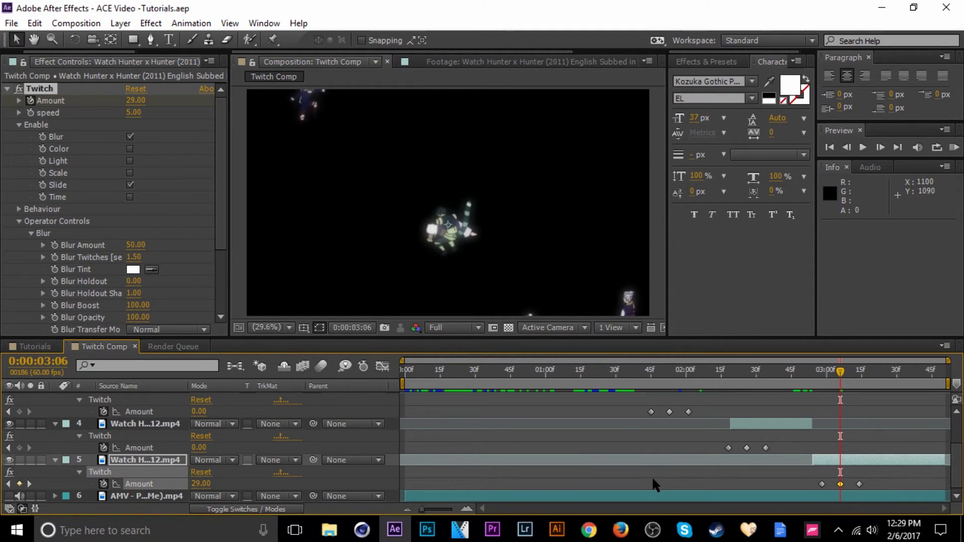
{"action": "left_click", "coordinate": [55, 460]}
Collapse the Twitch properties of layers 2–4 and scrub through the clips to review them.
{"action": "left_click", "coordinate": [54, 447]}
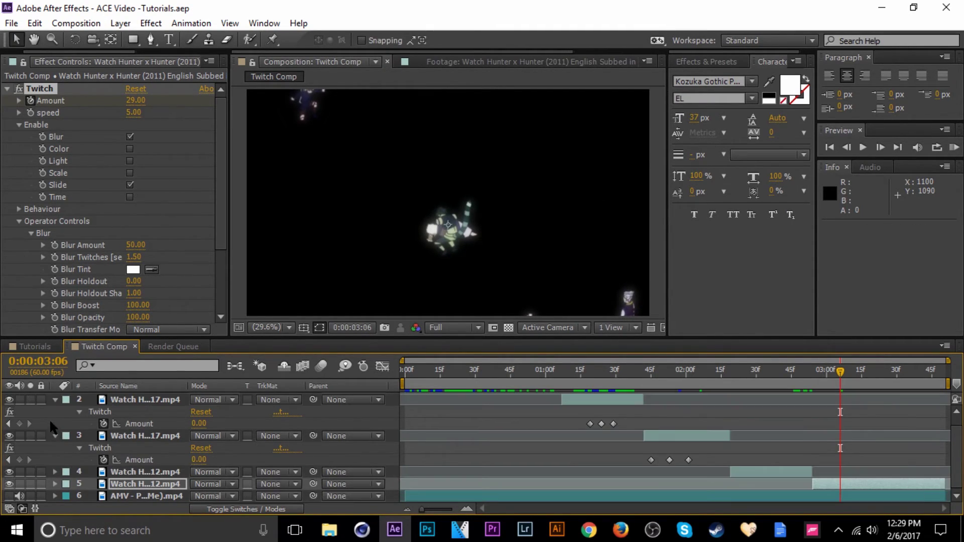
{"action": "left_click", "coordinate": [54, 438]}
{"action": "left_click", "coordinate": [55, 400]}
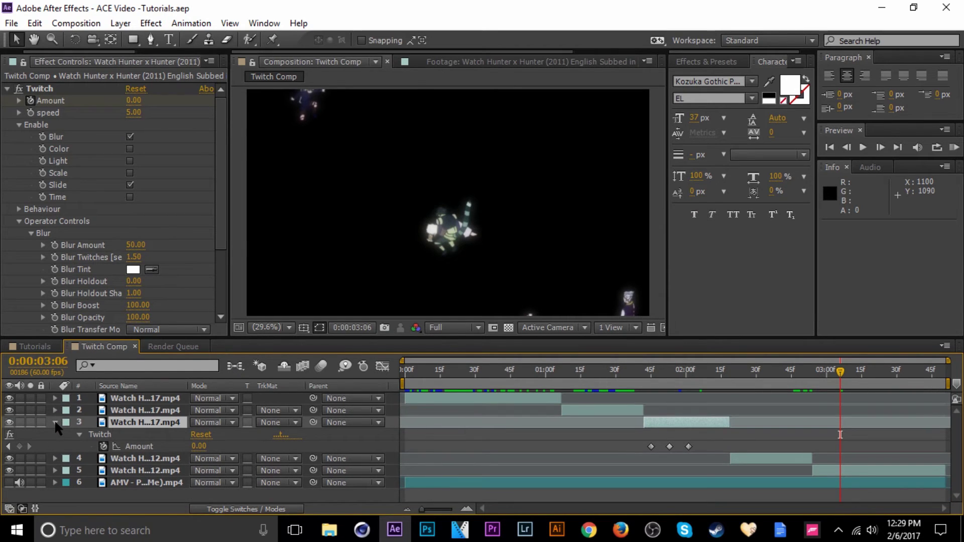
{"action": "left_click", "coordinate": [54, 421]}
{"action": "left_click_drag", "start_coordinate": [552, 374], "coordinate": [504, 374]}
{"action": "left_click", "coordinate": [565, 484]}
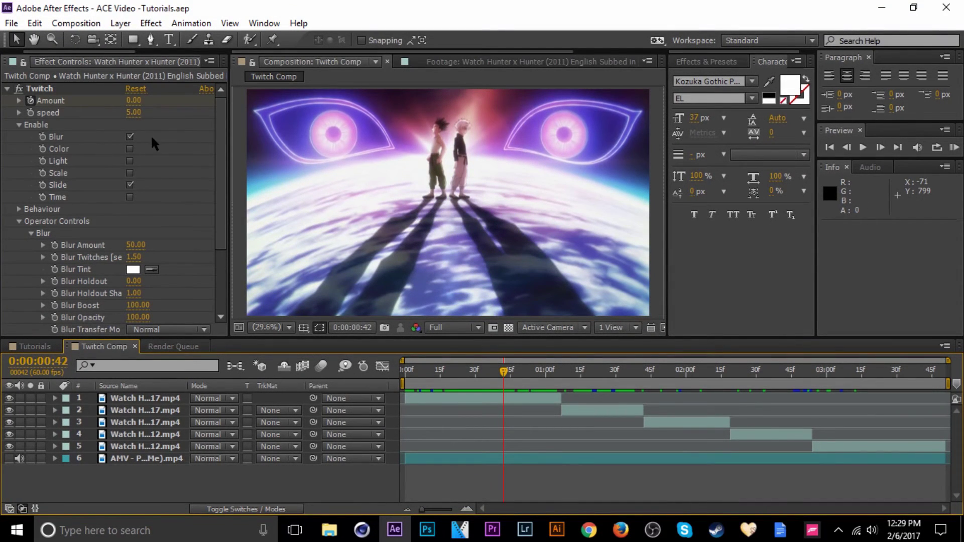
Collapse the Enable and Operator Controls groups, then scrub the timeline to review the transitions.
{"action": "left_click", "coordinate": [18, 124]}
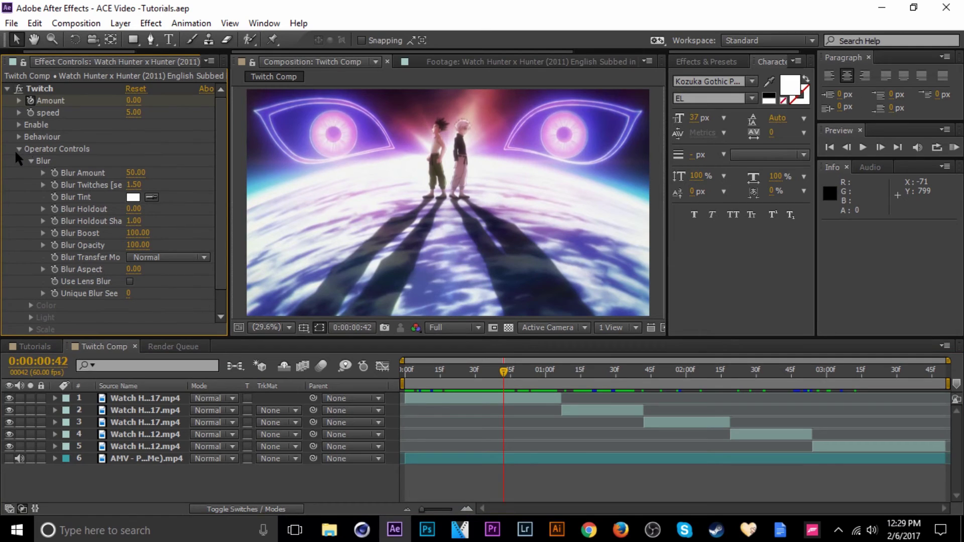
{"action": "left_click", "coordinate": [18, 149]}
{"action": "left_click", "coordinate": [558, 473]}
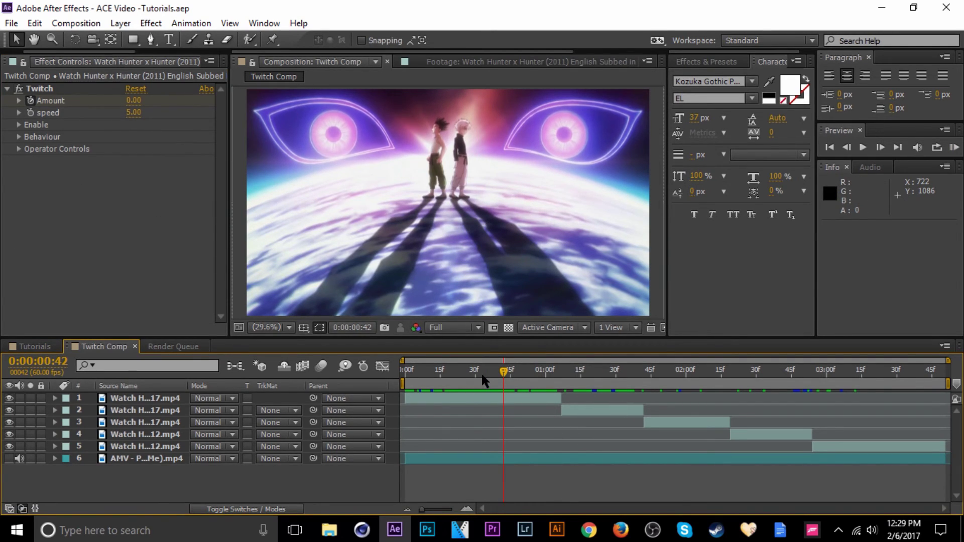
{"action": "left_click_drag", "start_coordinate": [483, 372], "coordinate": [404, 374]}
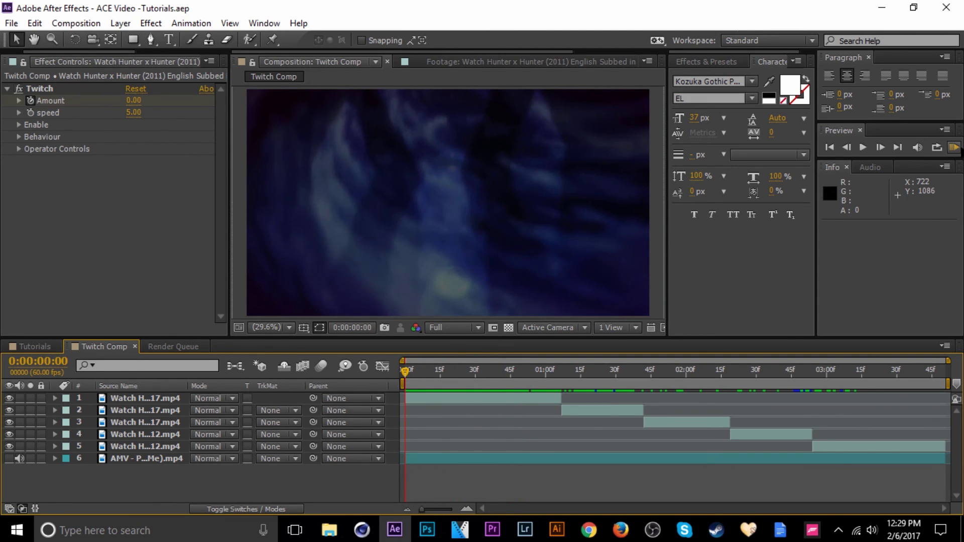